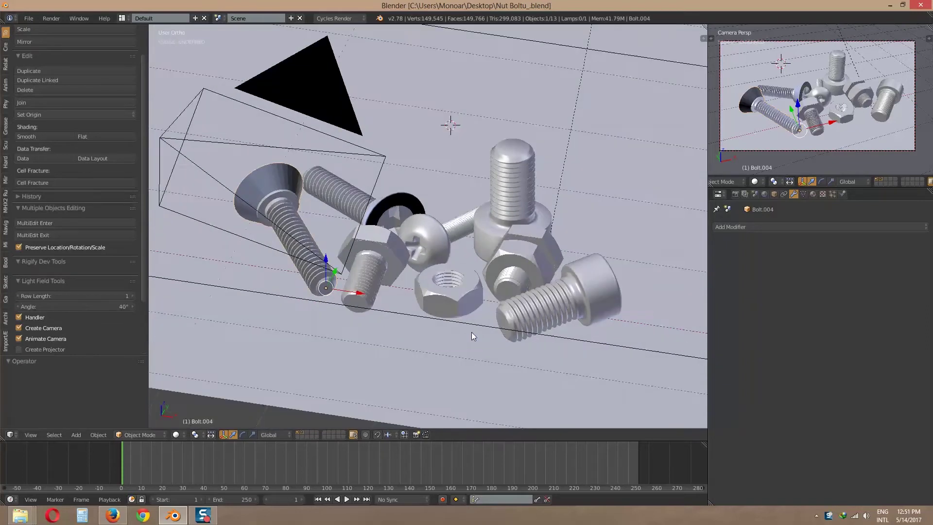
# Orbit around the bolts, nuts and washer to inspect the arrangement from several angles
pyautogui.moveTo(472, 332); pyautogui.dragTo(431, 363, button='middle')
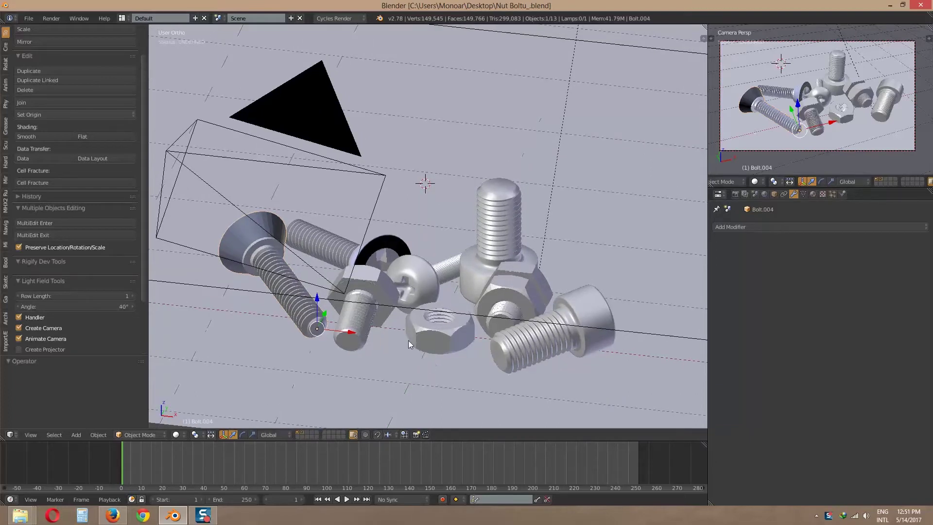
pyautogui.moveTo(410, 348)
pyautogui.mouseDown(button='middle')
pyautogui.moveTo(448, 310)
pyautogui.moveTo(417, 363)
pyautogui.moveTo(413, 323)
pyautogui.moveTo(409, 354)
pyautogui.mouseUp(button='middle')
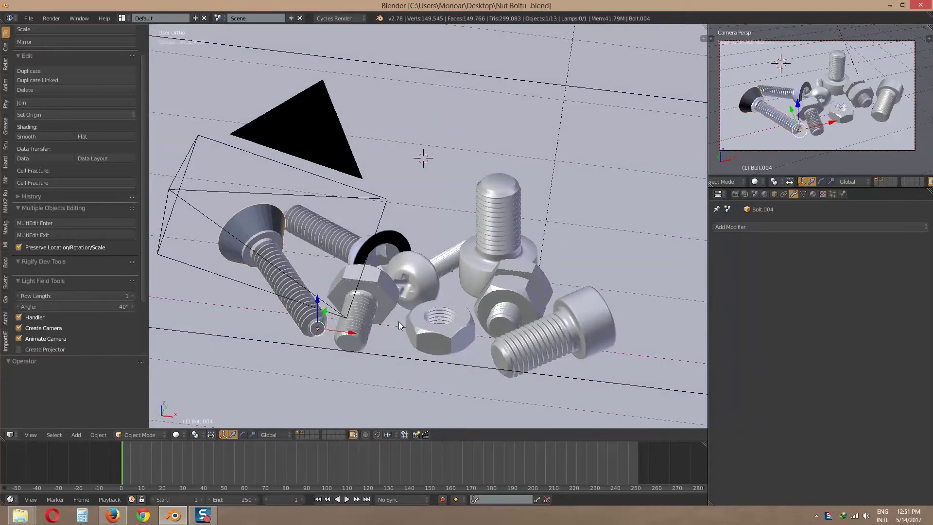
pyautogui.moveTo(399, 322); pyautogui.dragTo(435, 316, button='middle')
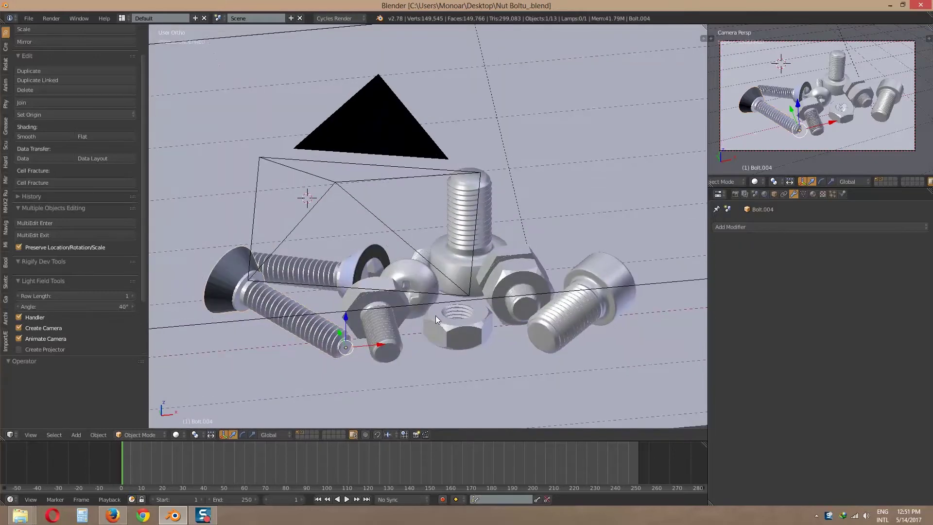
# Look through the scene camera and reframe it closer on the bolts
pyautogui.press('KP_0')
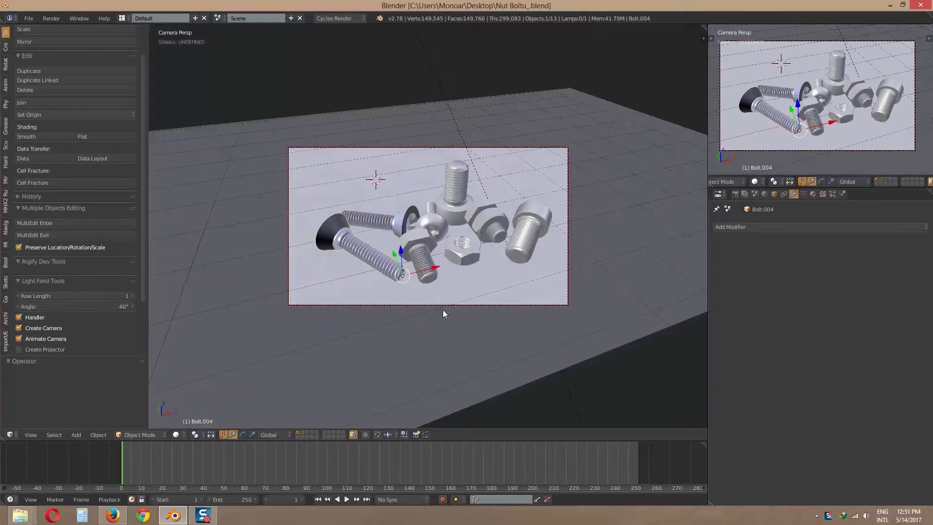
pyautogui.press('n')
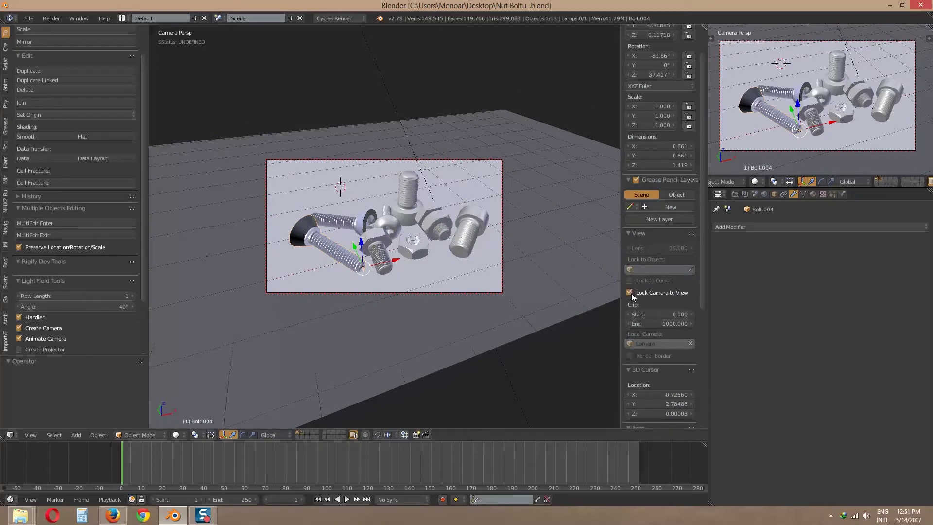
pyautogui.press('n')
pyautogui.scroll(2, 533, 296)
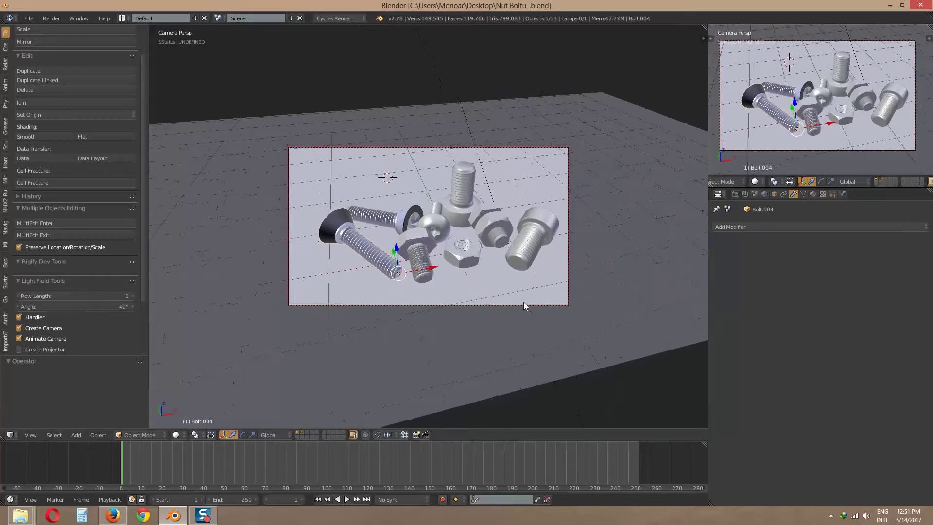
pyautogui.moveTo(523, 302)
pyautogui.mouseDown(button='middle')
pyautogui.moveTo(534, 302)
pyautogui.moveTo(521, 299)
pyautogui.mouseUp(button='middle')
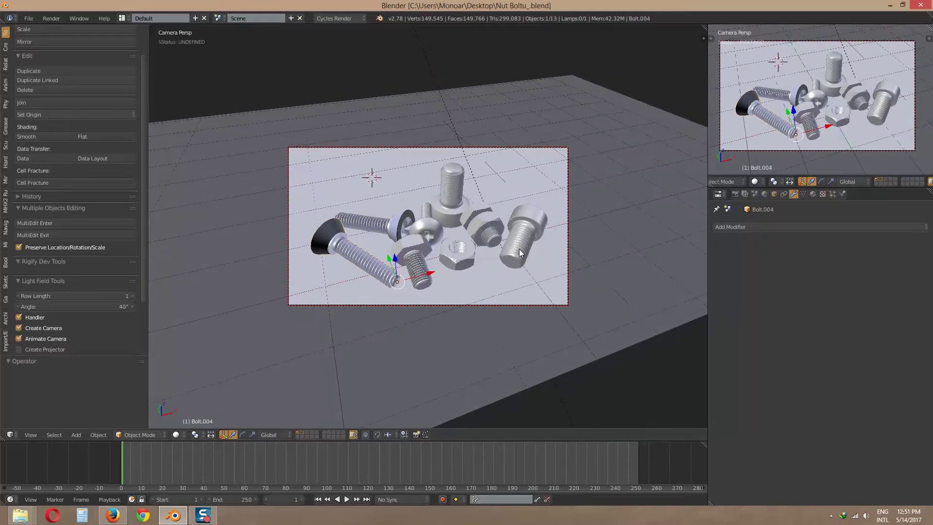
# Show the render settings and briefly preview the scene in rendered shading
pyautogui.click(735, 194)
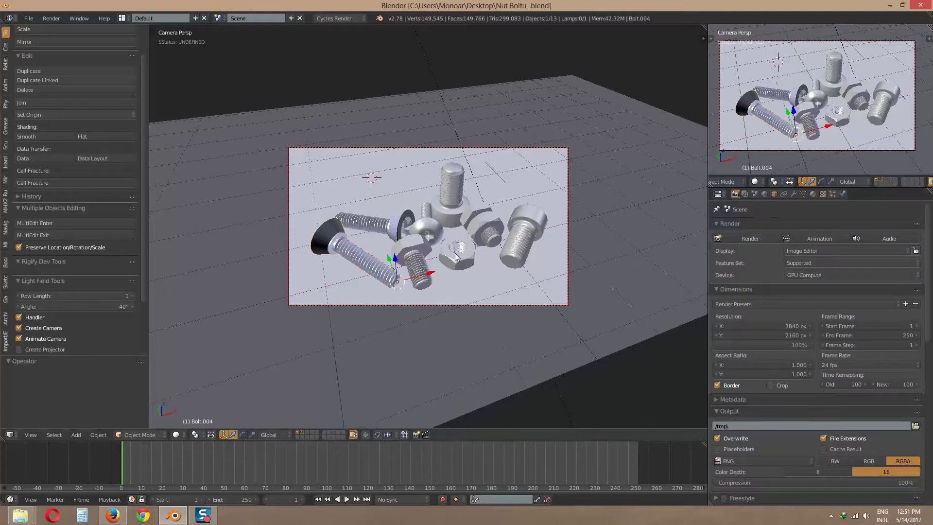
pyautogui.hotkey('shift', 'z')
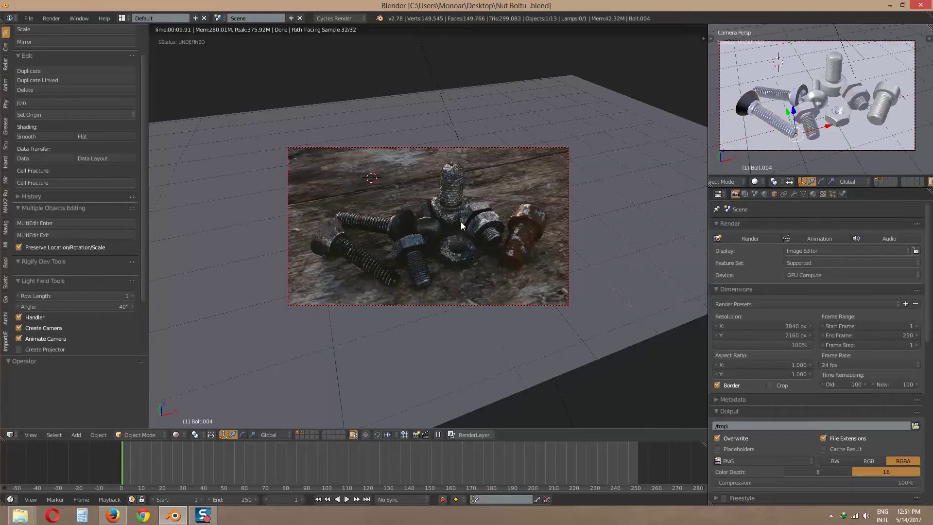
pyautogui.hotkey('shift', 'z')
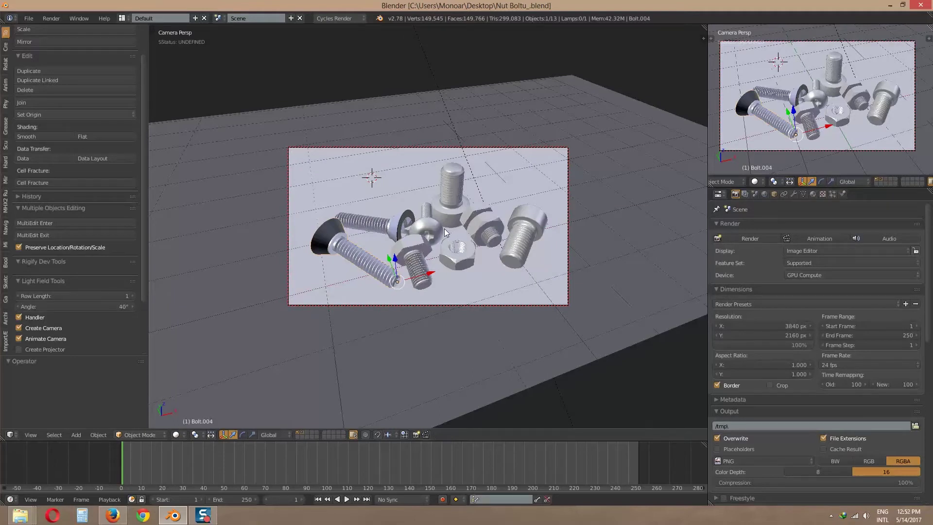
# Enlarge the lower timeline area and turn it into the Node Editor
pyautogui.moveTo(430, 440); pyautogui.dragTo(430, 217)
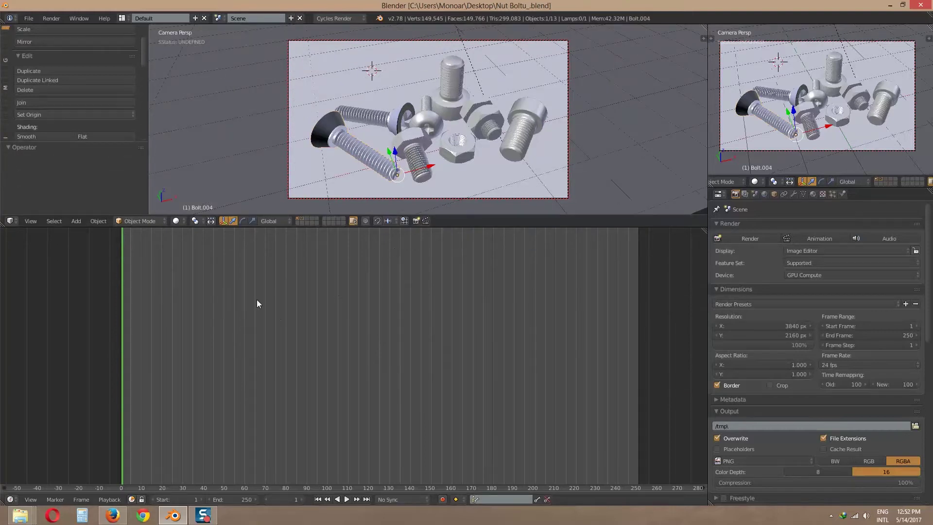
pyautogui.click(11, 500)
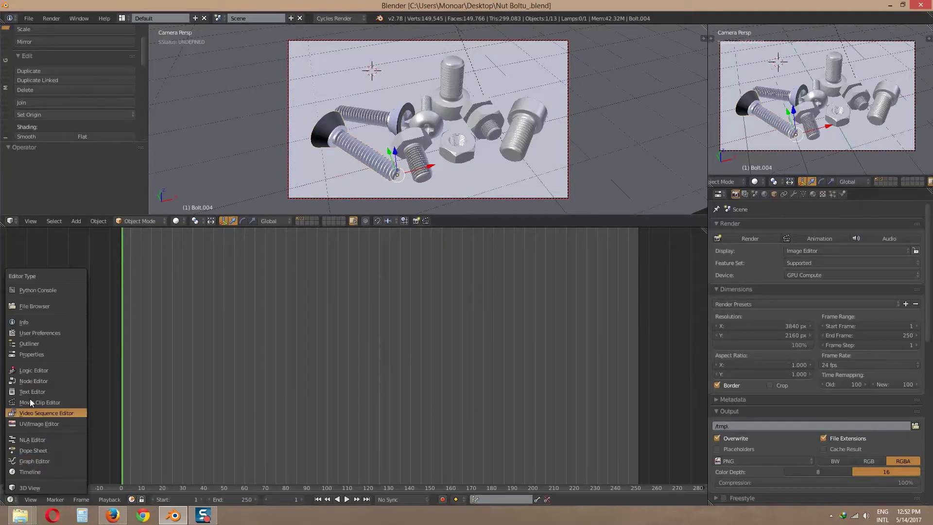
pyautogui.click(33, 382)
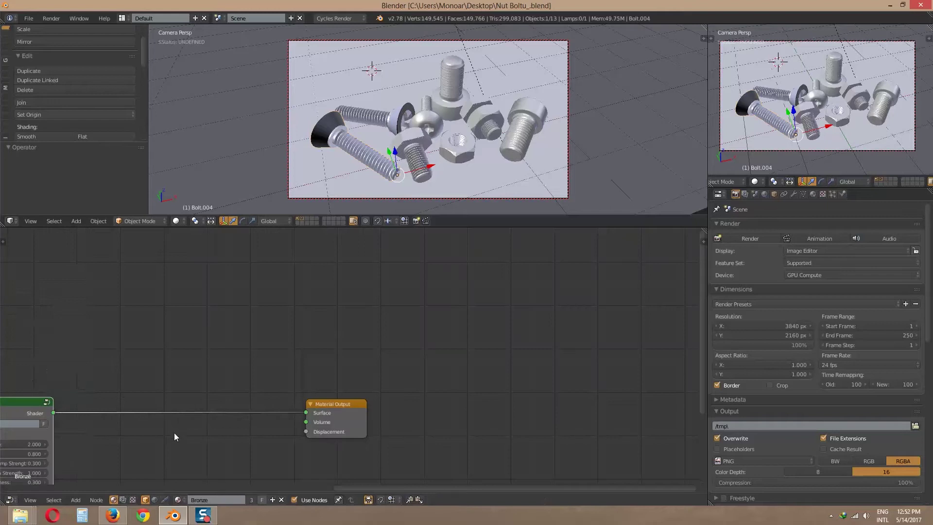
pyautogui.moveTo(174, 433); pyautogui.dragTo(362, 329, button='middle')
pyautogui.scroll(-3, 366, 342)
pyautogui.moveTo(238, 349); pyautogui.dragTo(343, 359, button='middle')
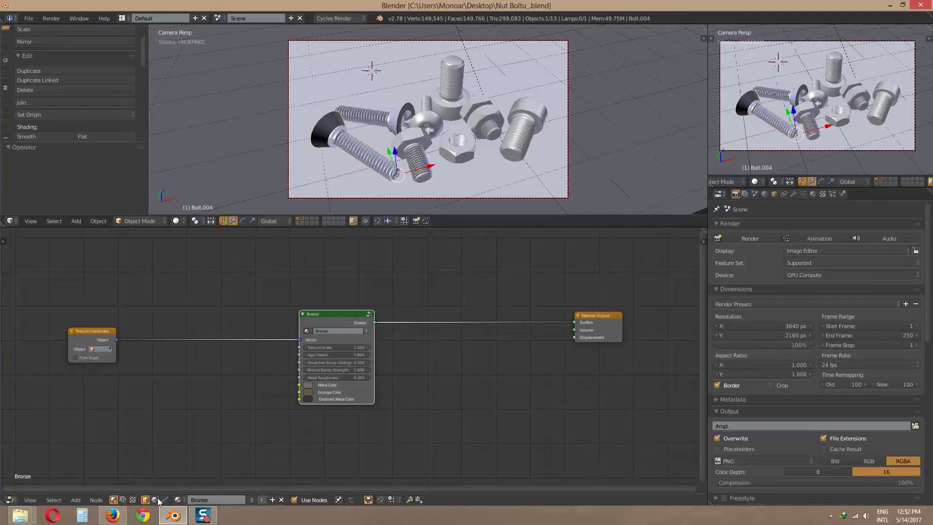
# Switch to the compositing node tree and enable Use Nodes with Backdrop
pyautogui.click(122, 500)
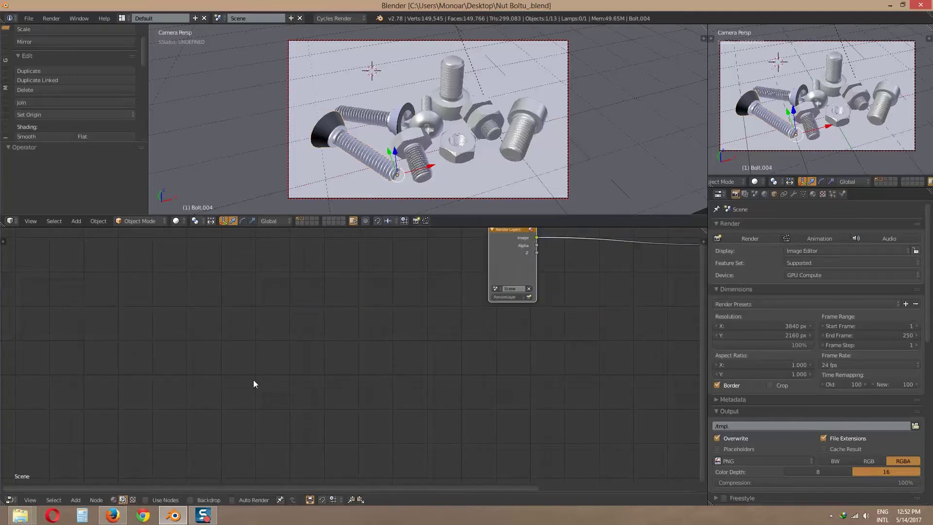
pyautogui.press('Home')
pyautogui.moveTo(272, 335); pyautogui.dragTo(336, 339)
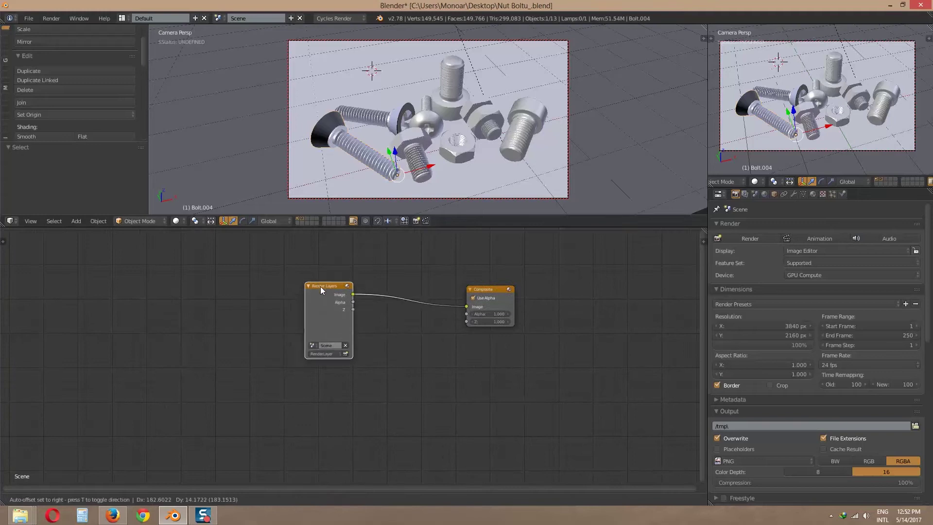
pyautogui.moveTo(487, 289); pyautogui.dragTo(500, 291)
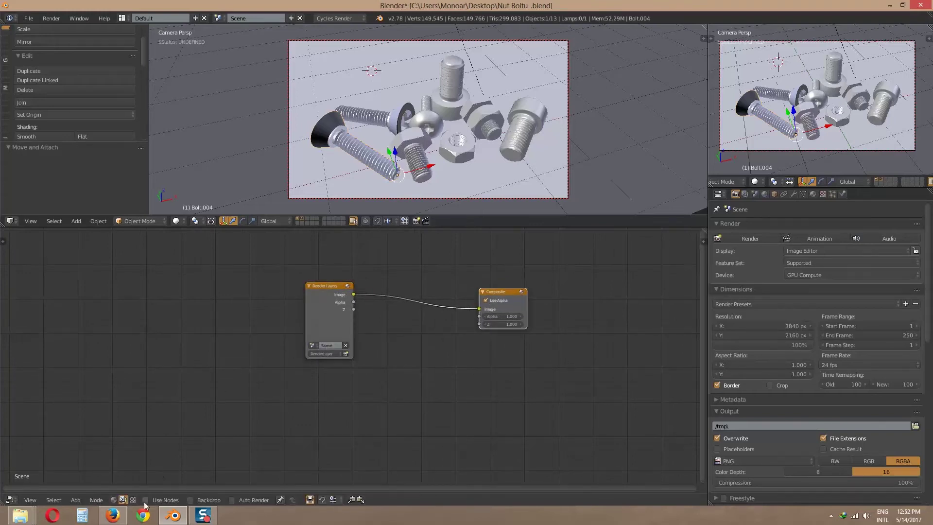
pyautogui.click(145, 502)
pyautogui.click(190, 500)
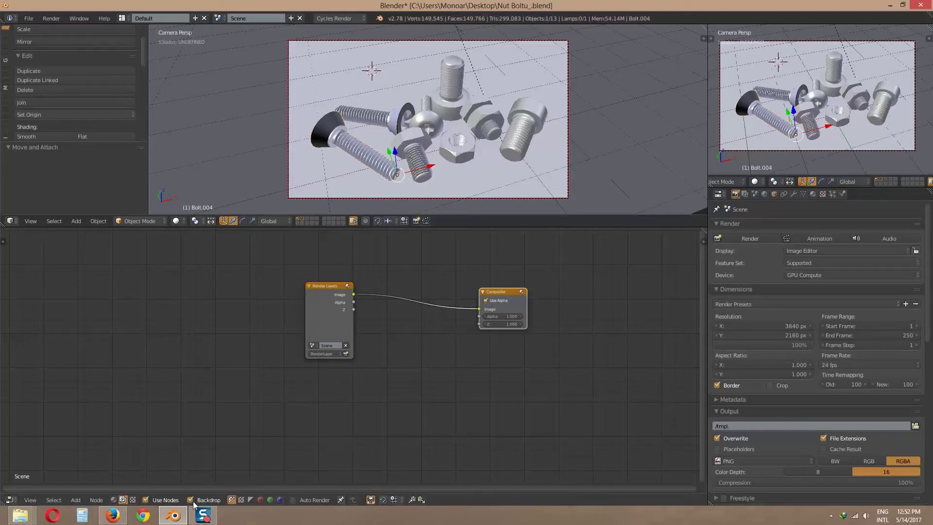
pyautogui.moveTo(305, 435); pyautogui.dragTo(314, 452, button='middle')
pyautogui.scroll(3, 365, 383)
pyautogui.moveTo(365, 383); pyautogui.dragTo(291, 377, button='middle')
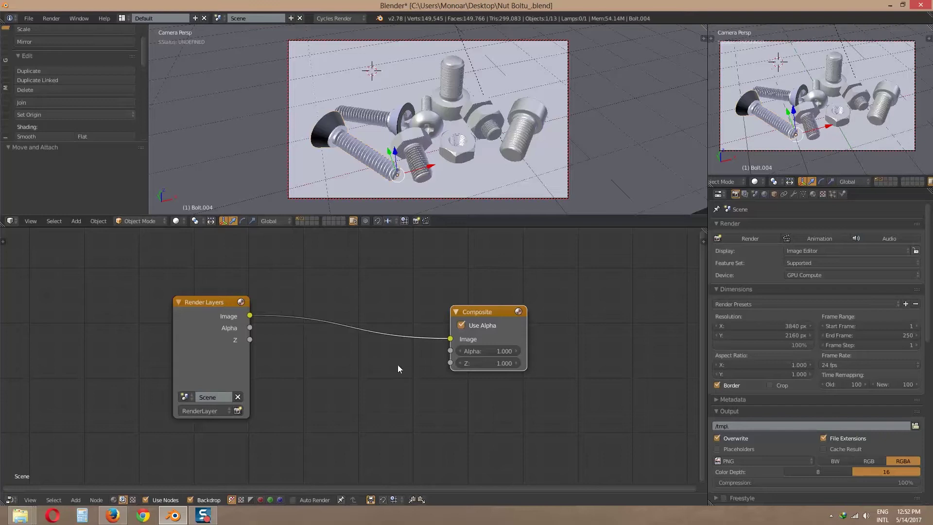
pyautogui.moveTo(214, 301); pyautogui.dragTo(194, 298)
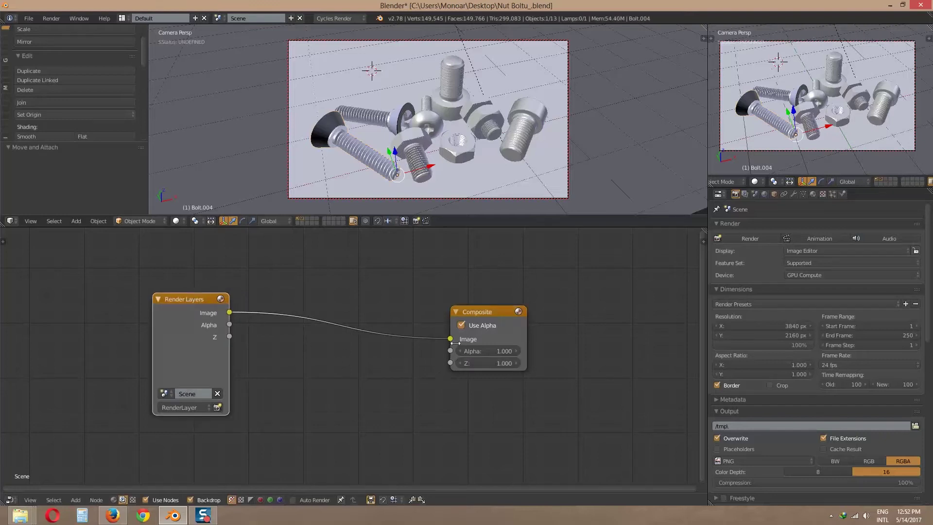
# Delete the Composite node, leaving only the Render Layers node
pyautogui.click(497, 313)
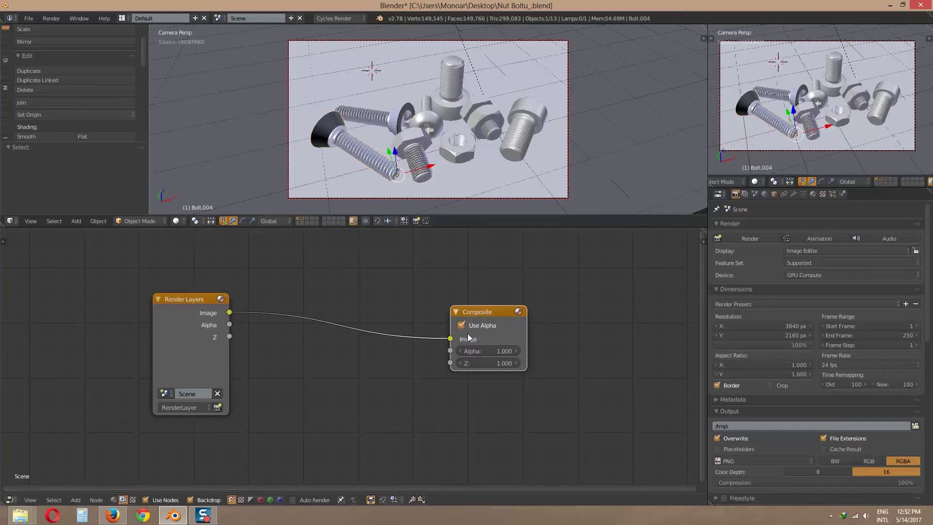
pyautogui.press('Delete')
pyautogui.scroll(-1, 296, 344)
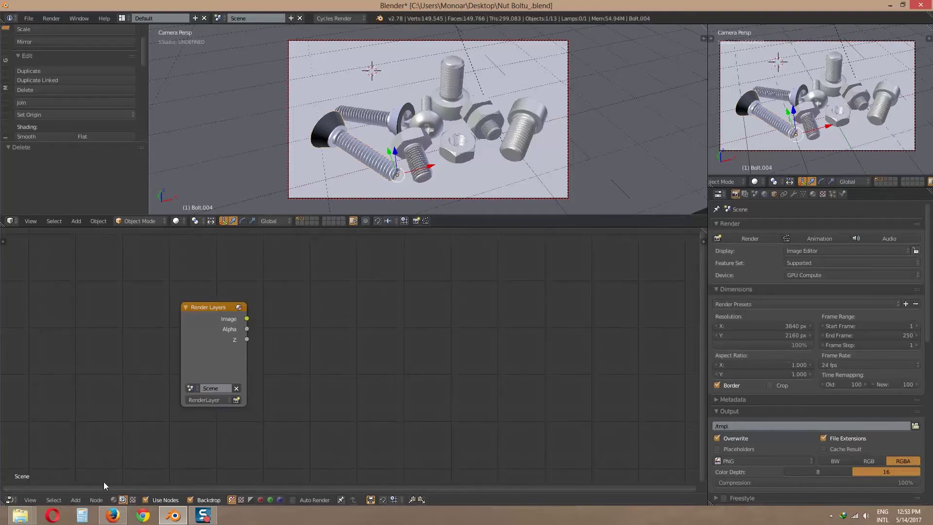
# Add a File Output node to the compositor beside the Render Layers node
pyautogui.click(77, 500)
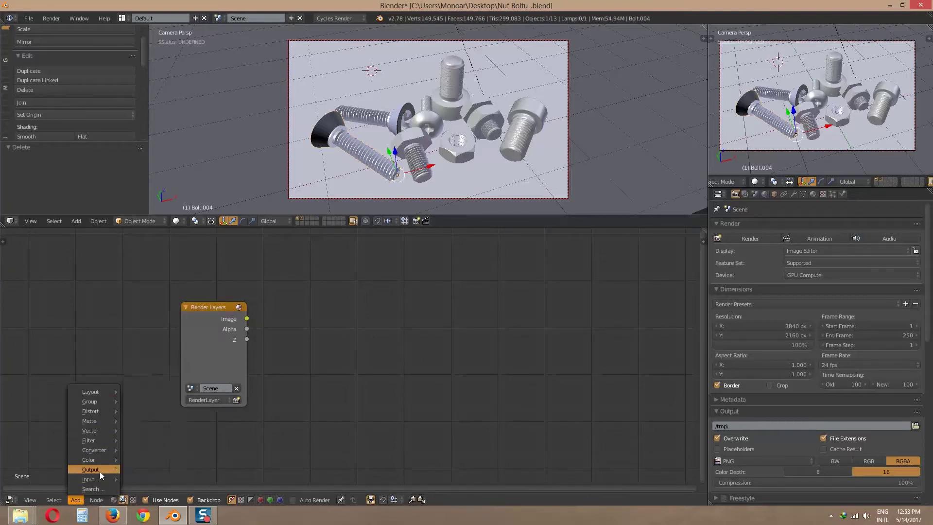
pyautogui.moveTo(98, 472)
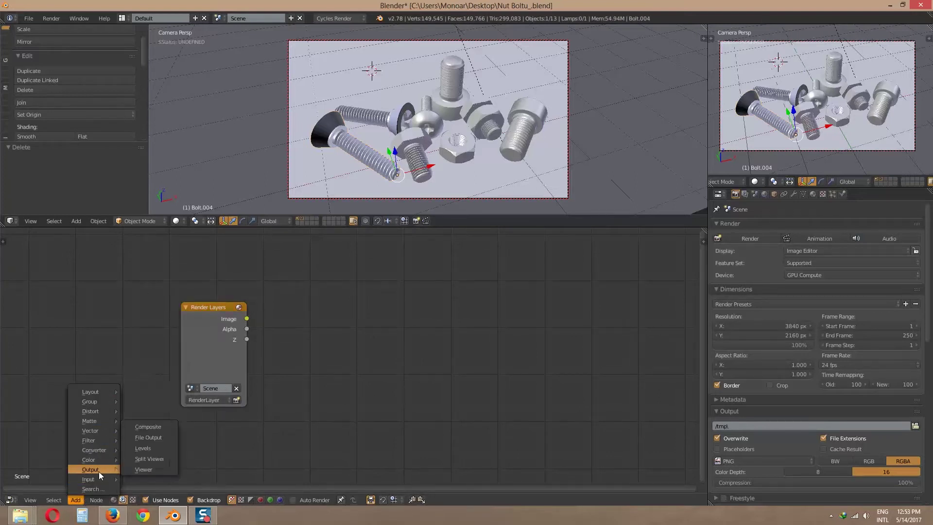
pyautogui.click(152, 438)
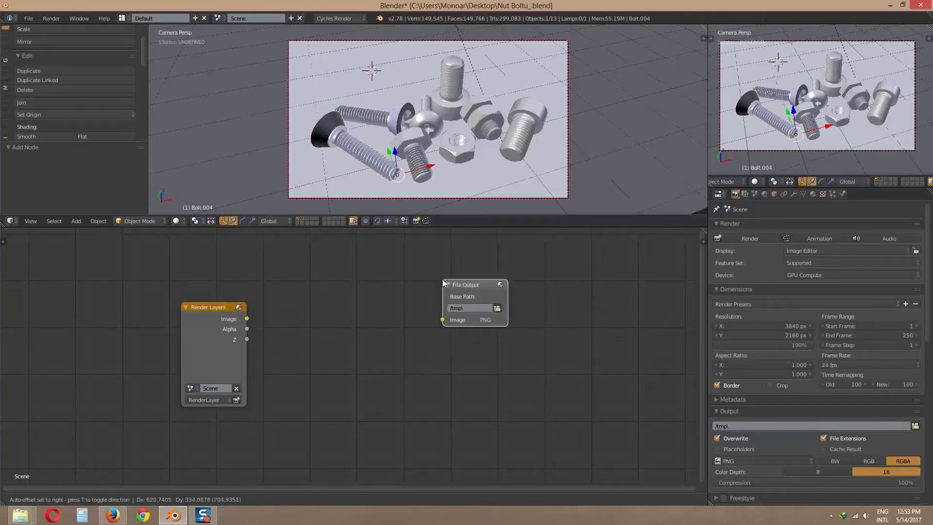
pyautogui.click(443, 281)
pyautogui.moveTo(213, 305); pyautogui.dragTo(199, 276)
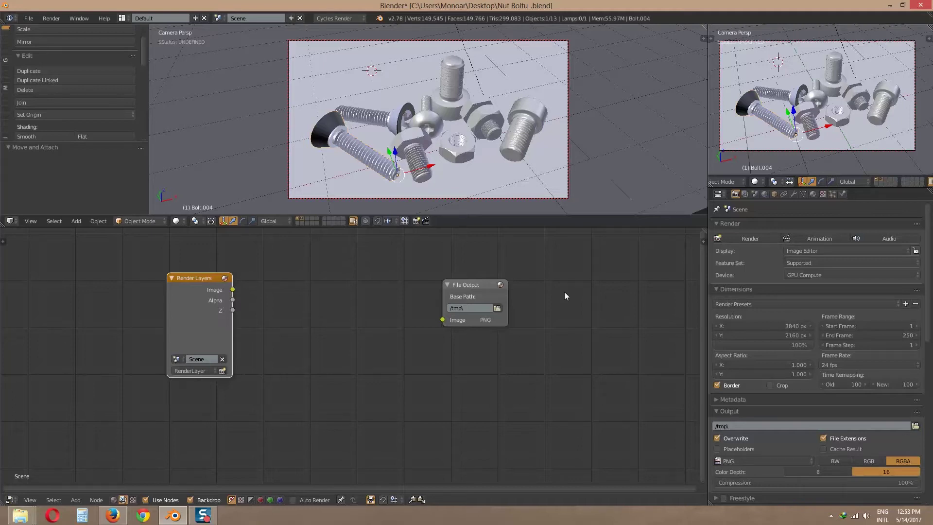
# Enable the AO pass in the render layer's Passes settings
pyautogui.click(755, 194)
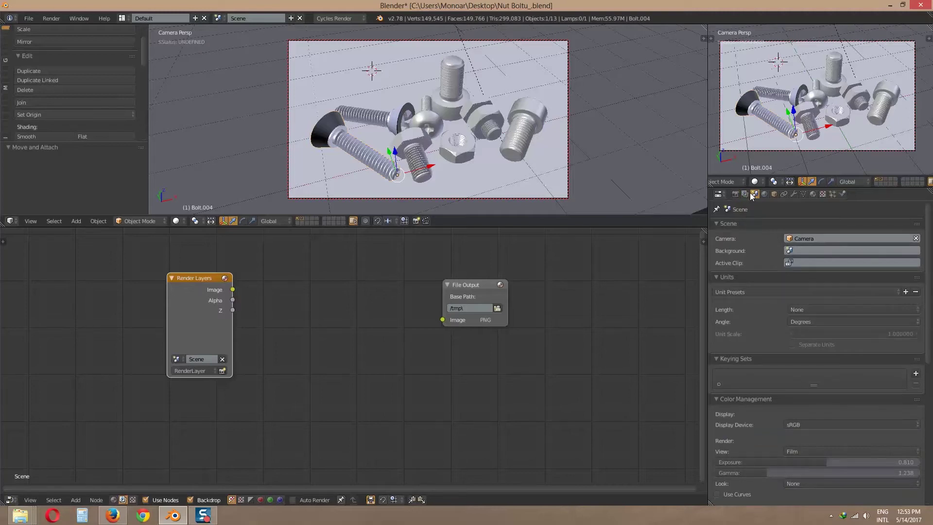
pyautogui.click(746, 194)
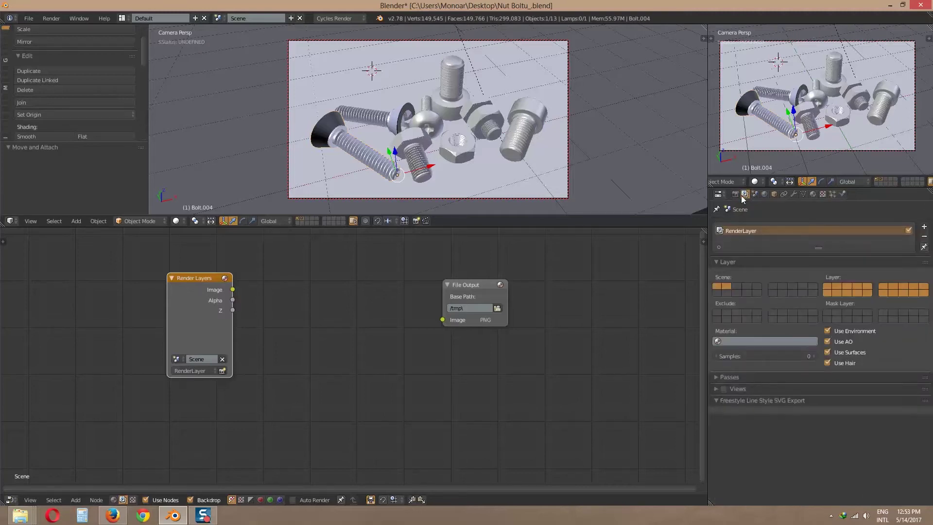
pyautogui.click(732, 378)
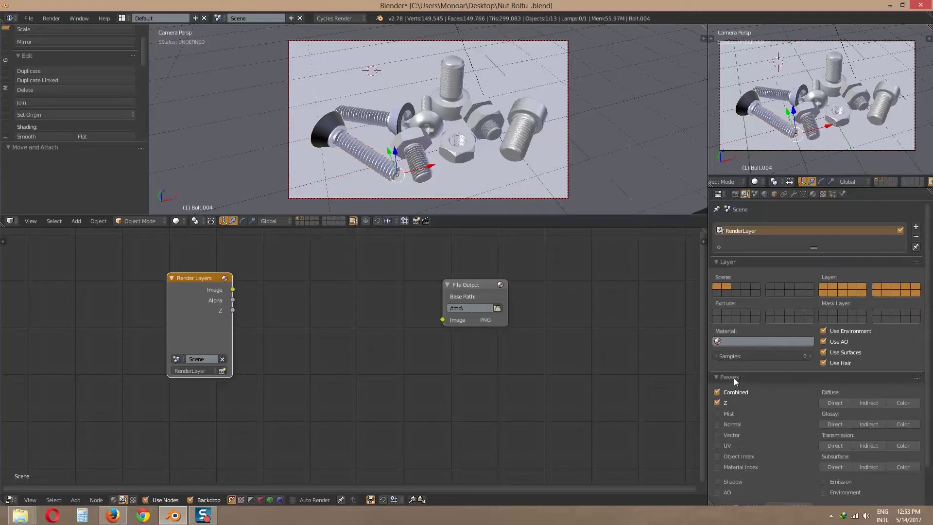
pyautogui.click(717, 492)
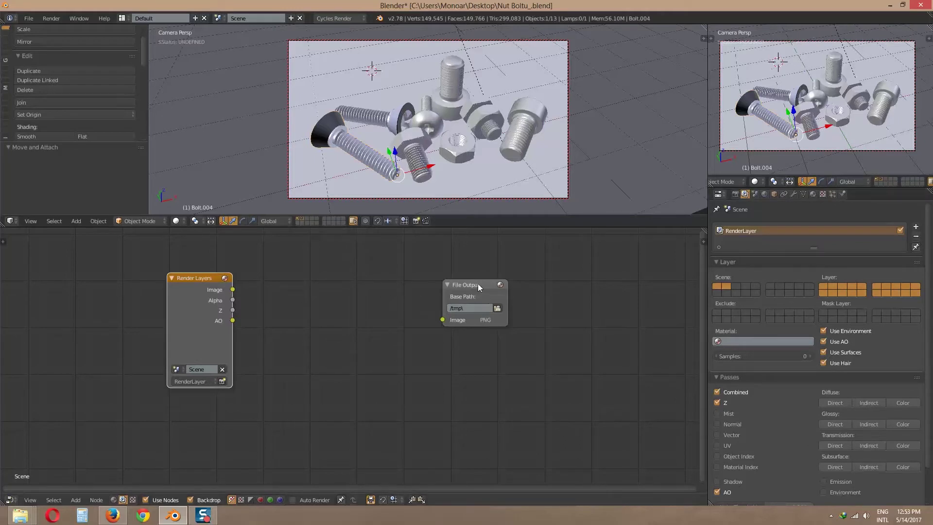
pyautogui.moveTo(479, 284); pyautogui.dragTo(490, 281)
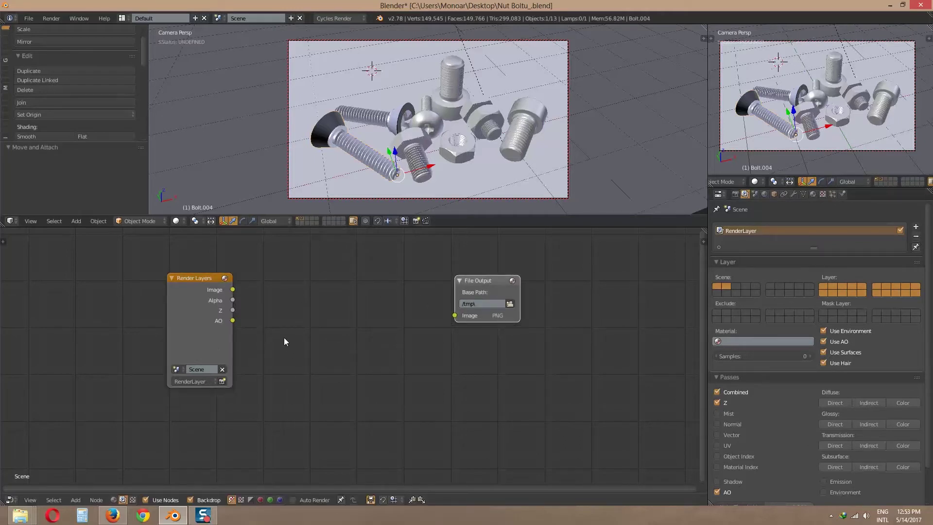
# Set the File Output node's base path to a new AO folder in Desktop\Output
pyautogui.click(480, 281)
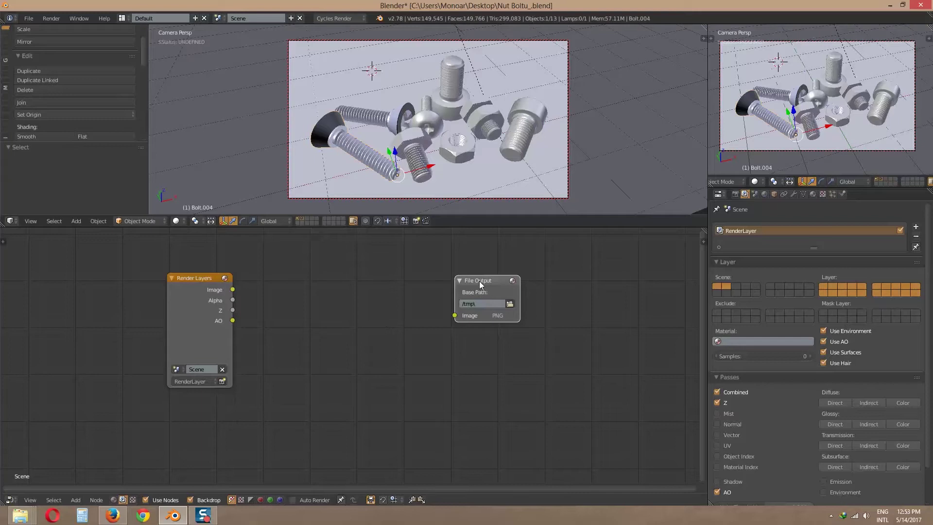
pyautogui.click(509, 304)
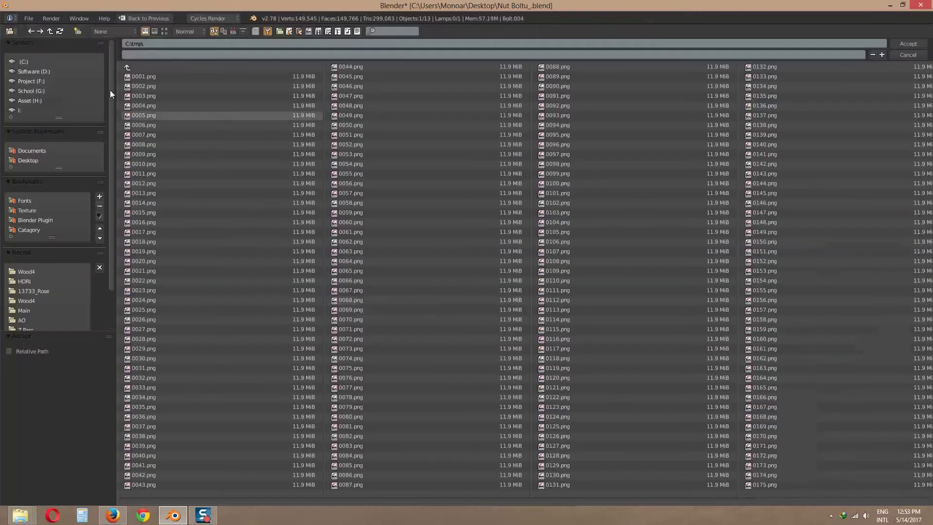
pyautogui.click(28, 160)
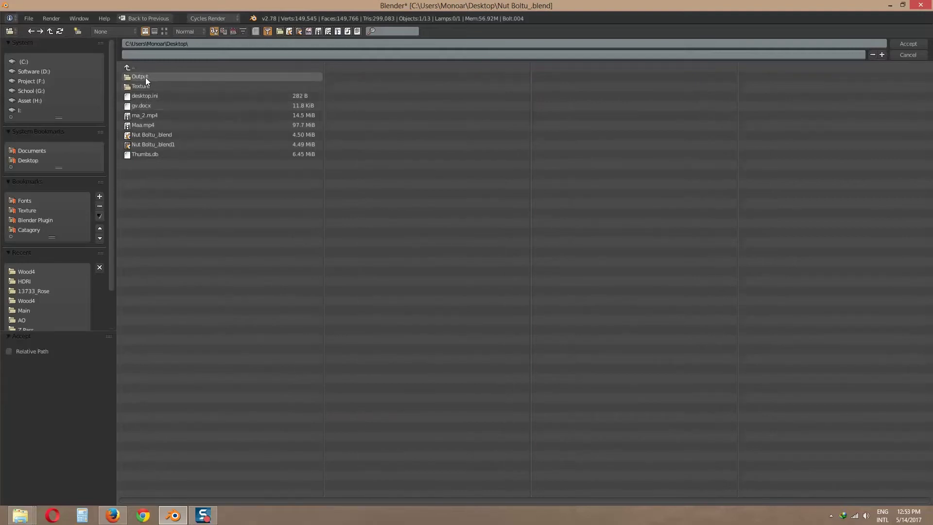
pyautogui.click(145, 77)
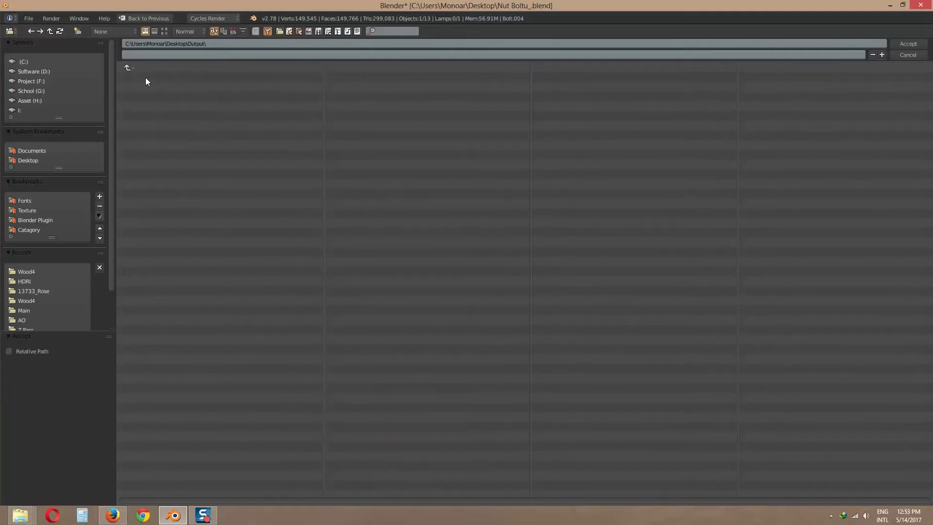
pyautogui.click(77, 30)
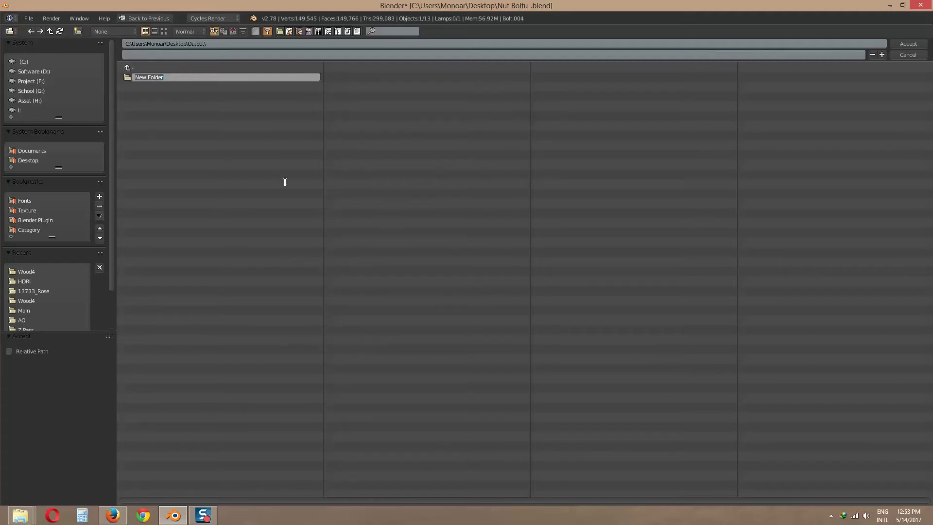
pyautogui.write('AO')
pyautogui.press('Return')
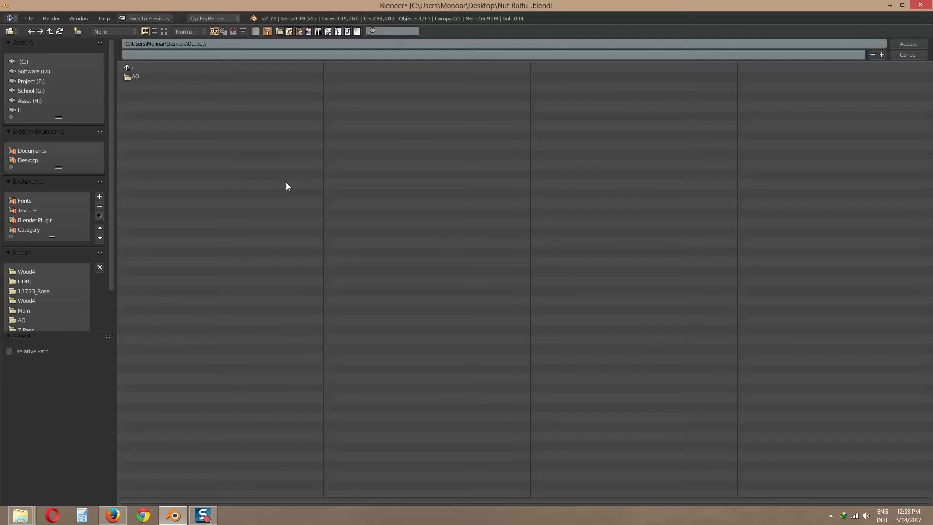
pyautogui.click(171, 77)
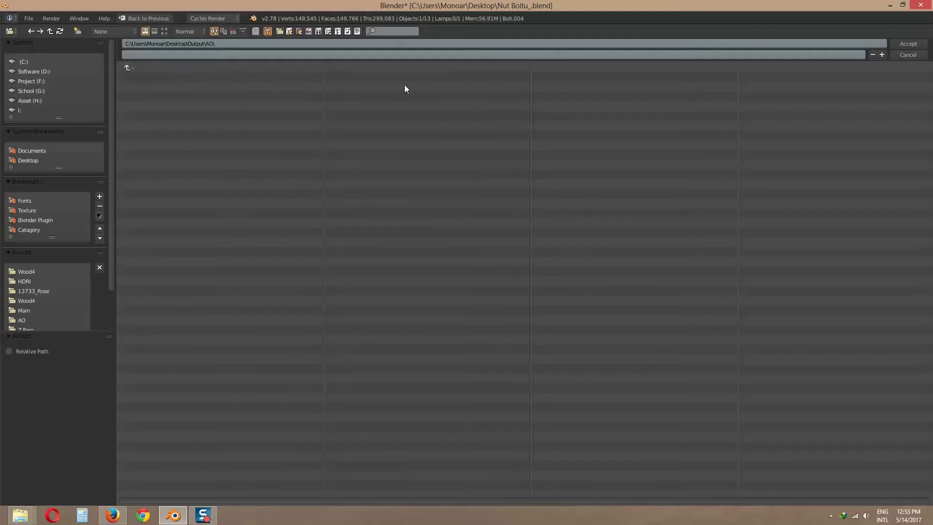
pyautogui.click(906, 43)
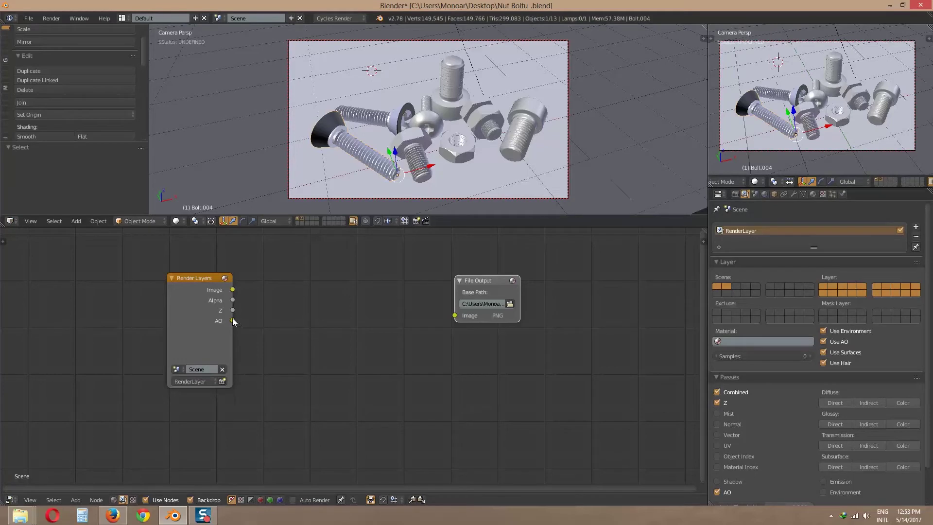
# Link the AO output to the File Output image input and move that node lower right
pyautogui.moveTo(232, 320); pyautogui.dragTo(454, 316)
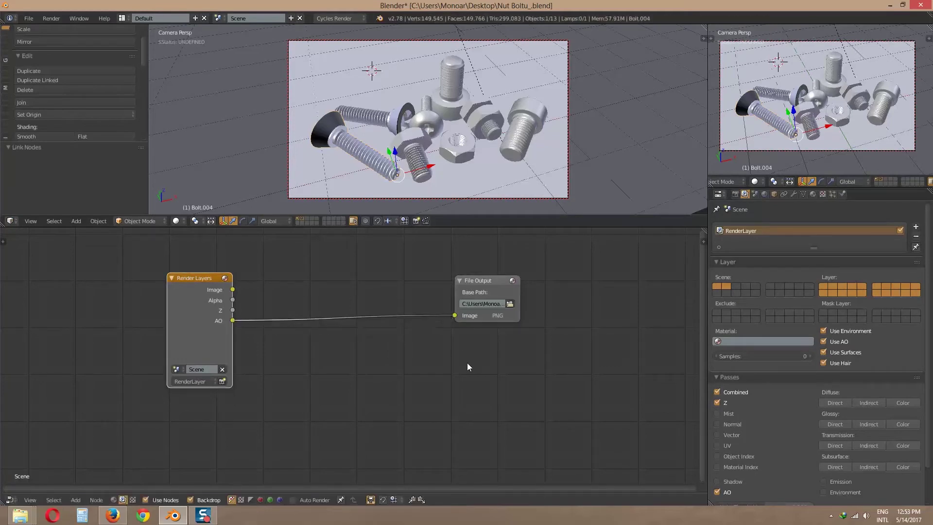
pyautogui.scroll(-3, 467, 363)
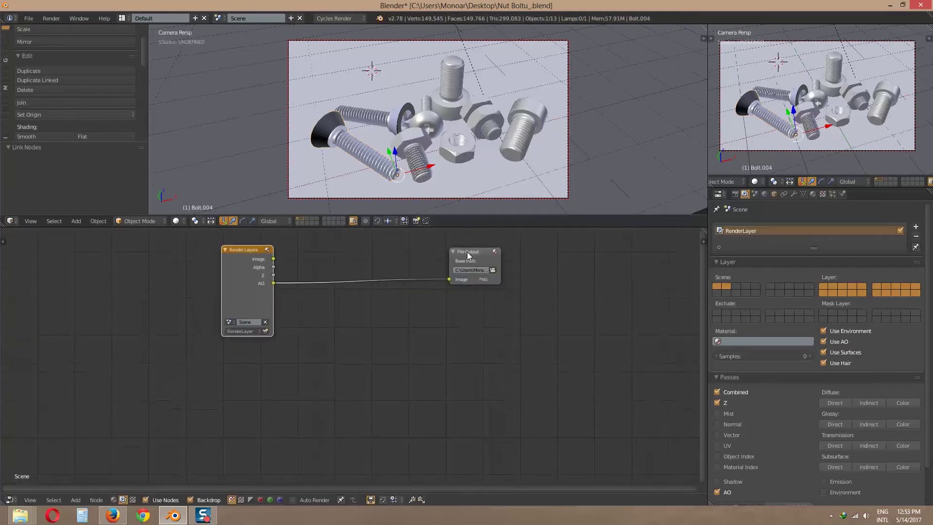
pyautogui.moveTo(468, 252); pyautogui.dragTo(509, 401)
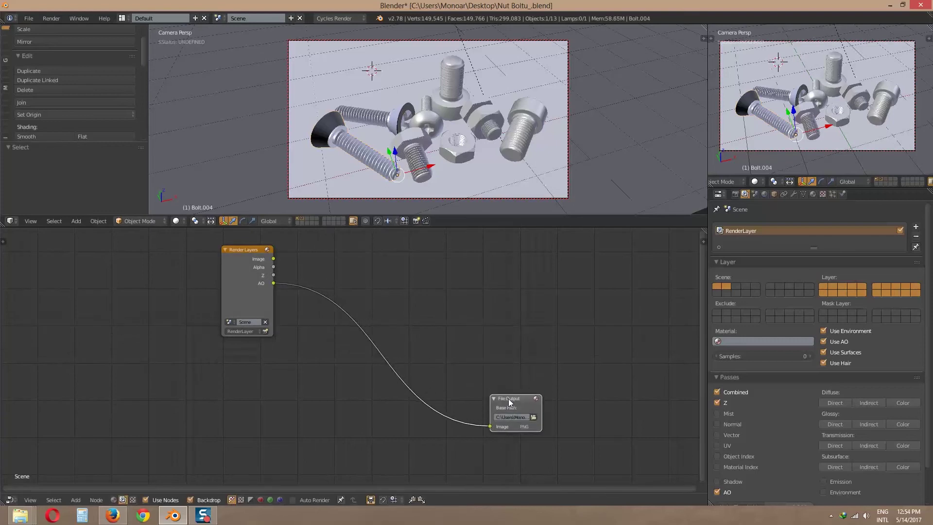
# Duplicate the File Output node and place the copy above the original
pyautogui.hotkey('shift', 'd')
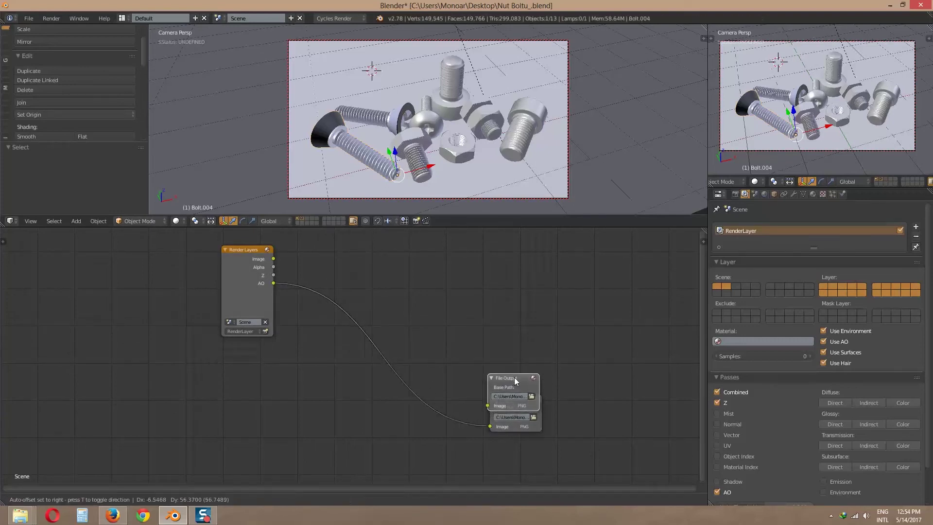
pyautogui.click(513, 344)
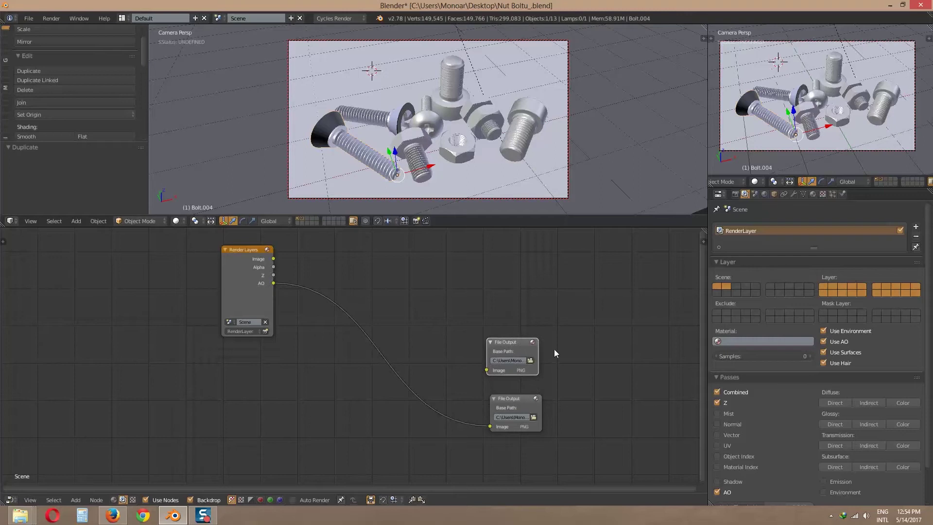
pyautogui.scroll(1, 604, 328)
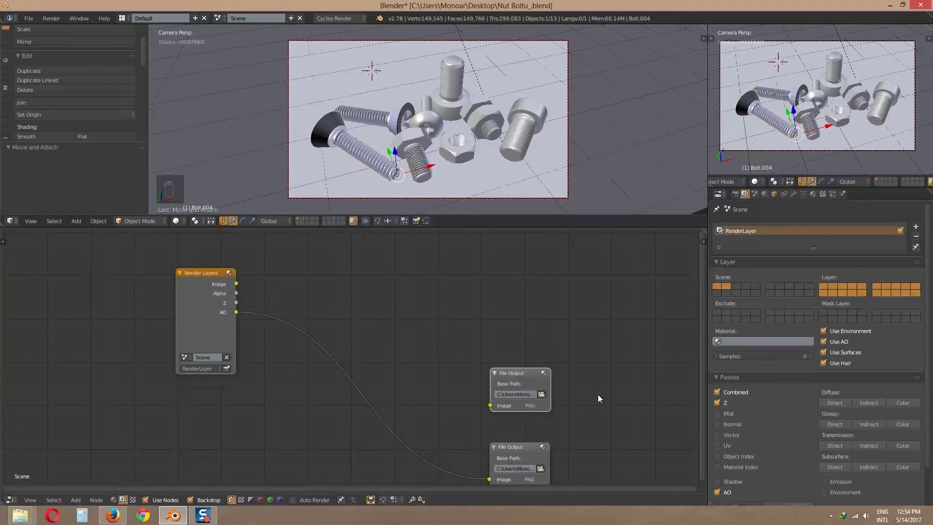
# Point the upper File Output node's base path to a new ZPass folder inside Output
pyautogui.click(541, 395)
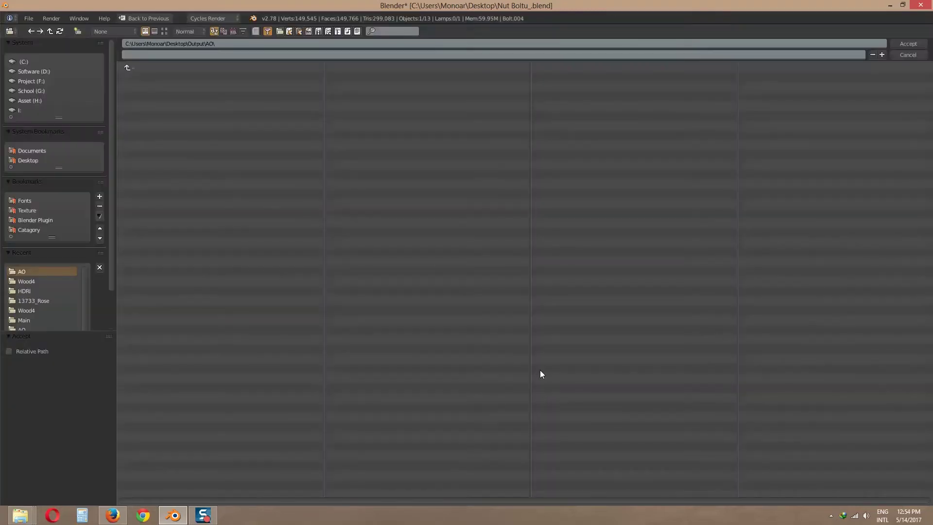
pyautogui.click(125, 67)
pyautogui.click(77, 32)
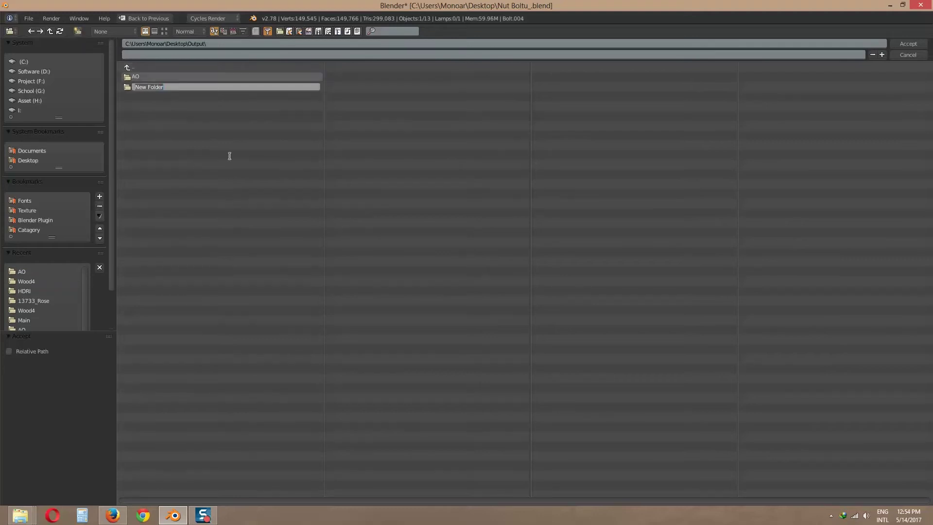
pyautogui.write('ZPass')
pyautogui.press('Return')
pyautogui.click(138, 87)
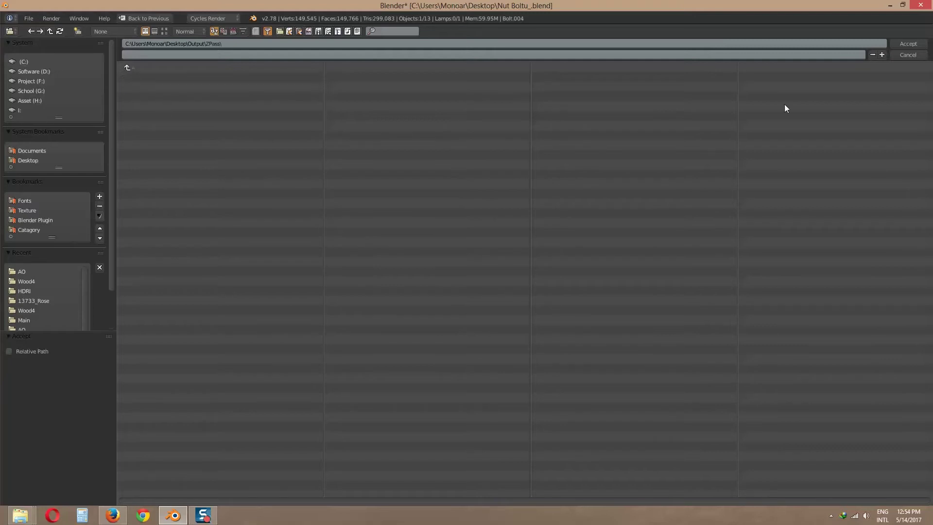
pyautogui.click(899, 43)
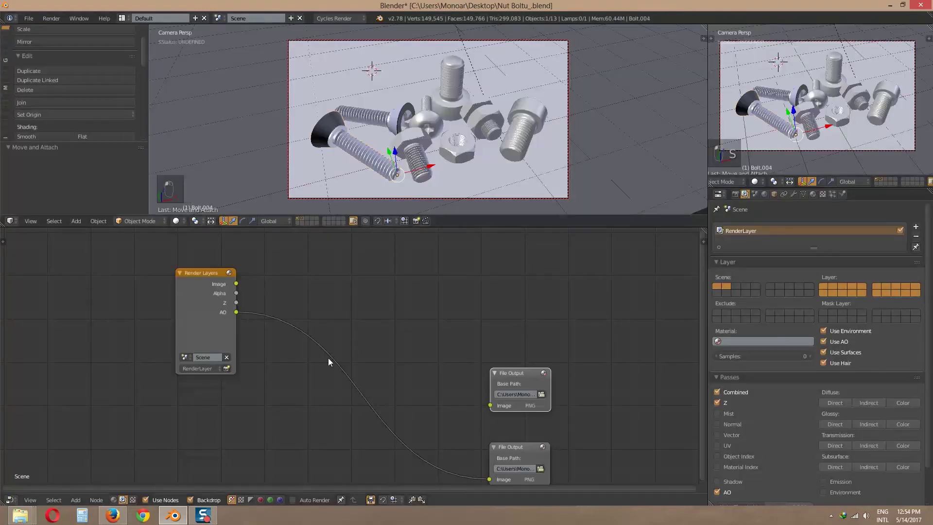
# Add a Normalize node fed by the Z pass and linked to the upper File Output node
pyautogui.hotkey('shift', 'a')
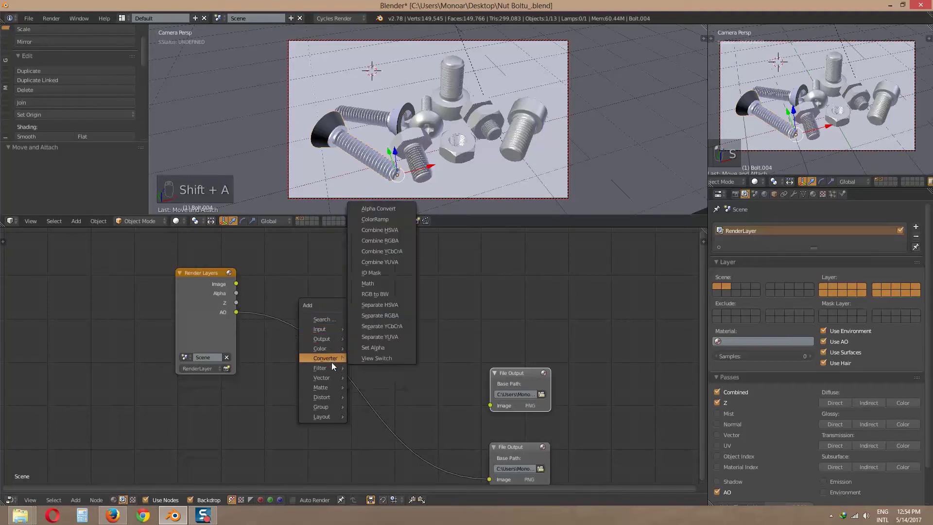
pyautogui.moveTo(330, 368)
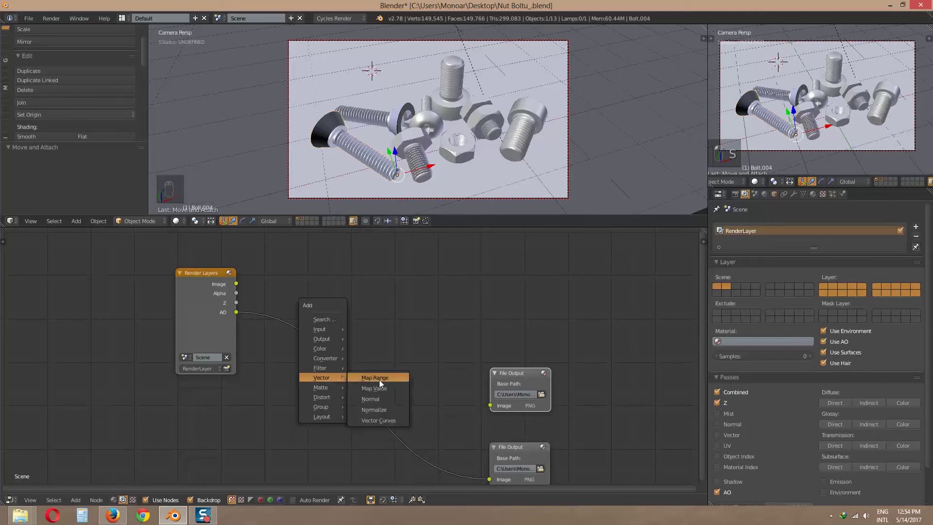
pyautogui.click(377, 410)
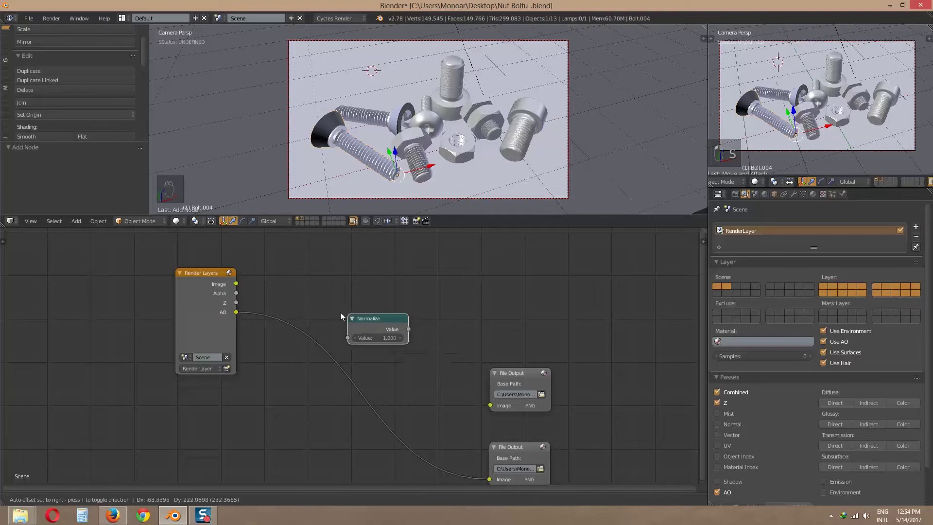
pyautogui.click(332, 302)
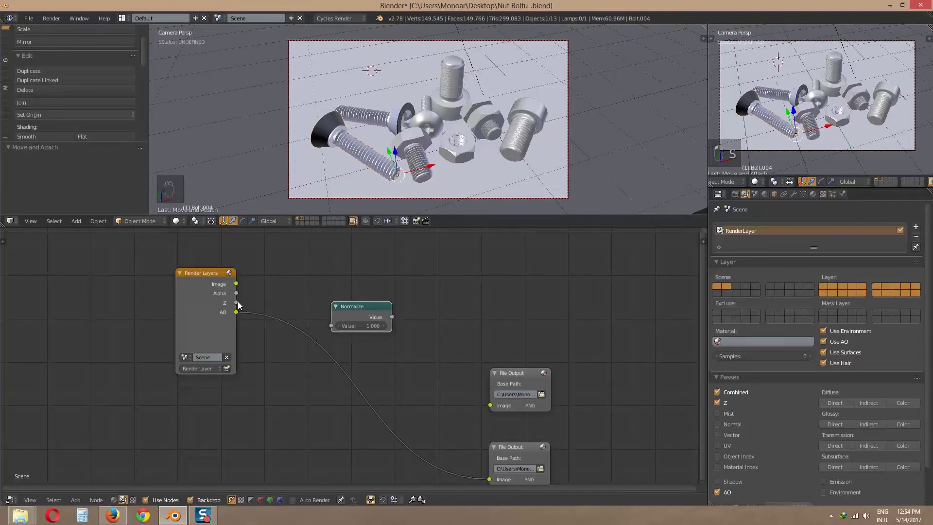
pyautogui.moveTo(237, 302); pyautogui.dragTo(334, 325)
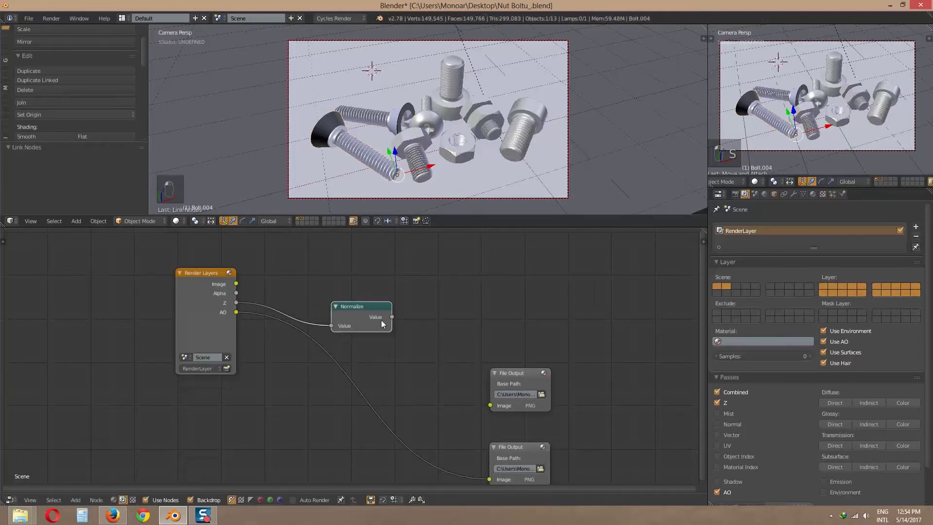
pyautogui.moveTo(391, 317); pyautogui.dragTo(487, 404)
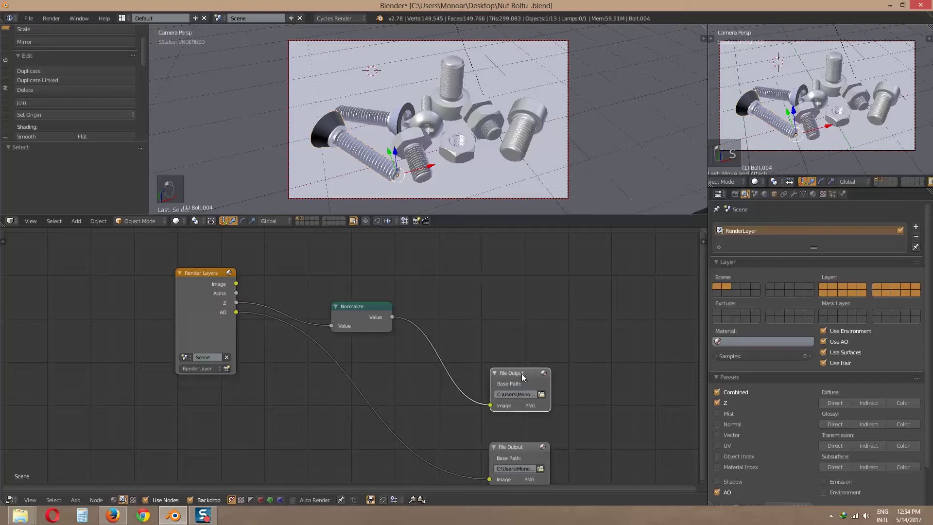
# Duplicate a File Output node and connect the Render Layers Image output to it
pyautogui.hotkey('shift', 'd')
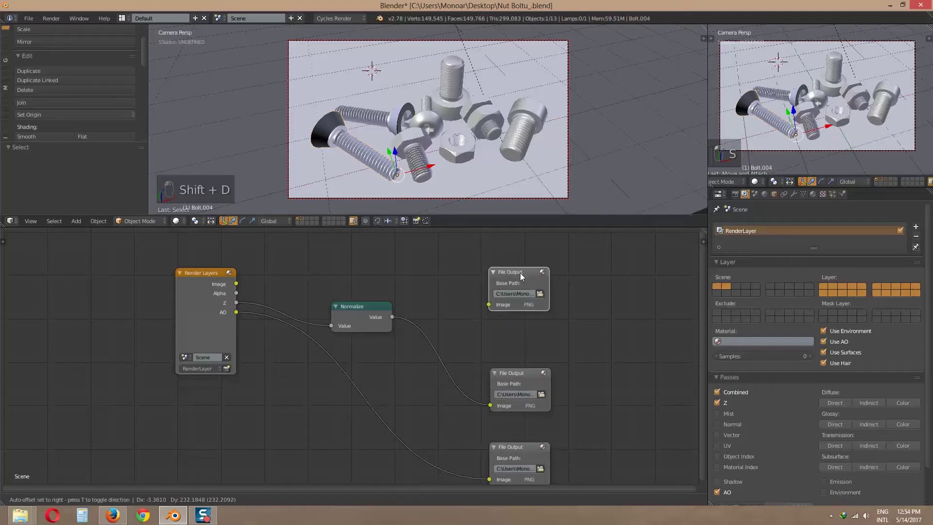
pyautogui.click(520, 272)
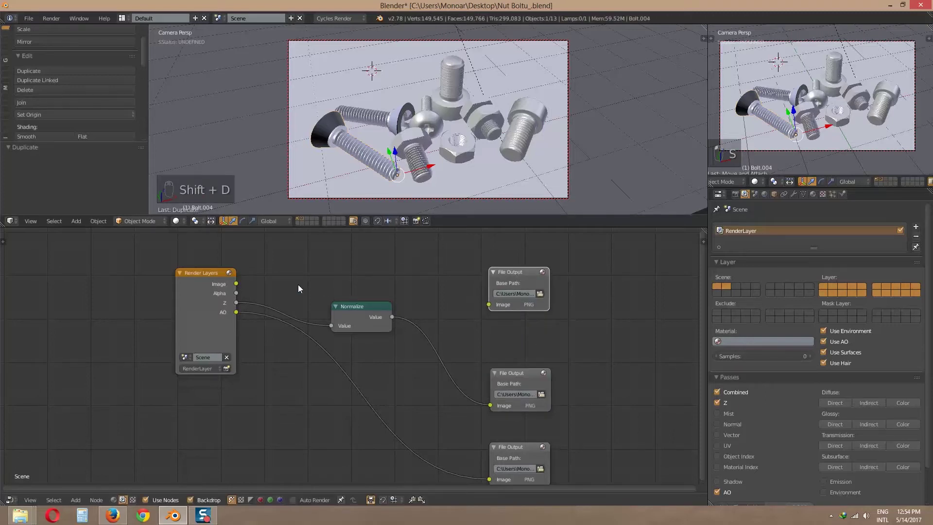
pyautogui.moveTo(236, 284); pyautogui.dragTo(490, 303)
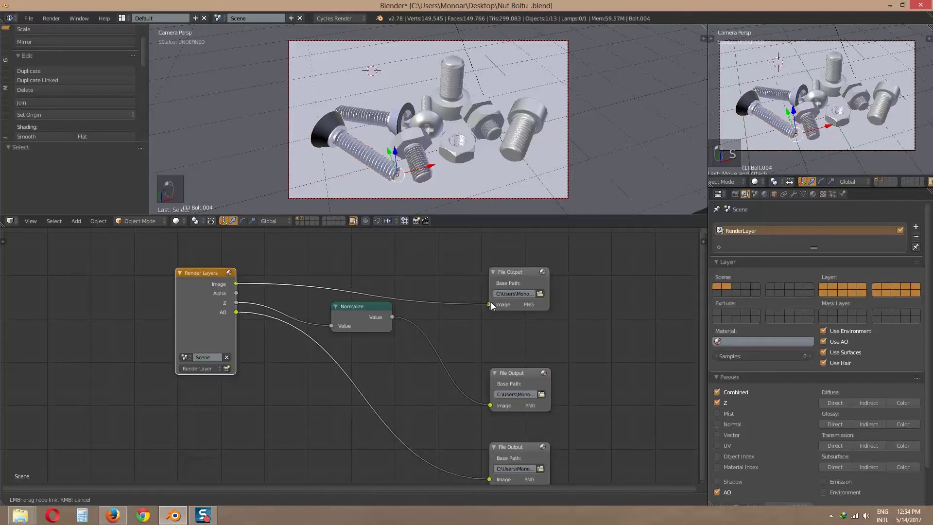
# Set that node's base path to a new Main Image folder inside Output
pyautogui.click(541, 294)
pyautogui.click(138, 70)
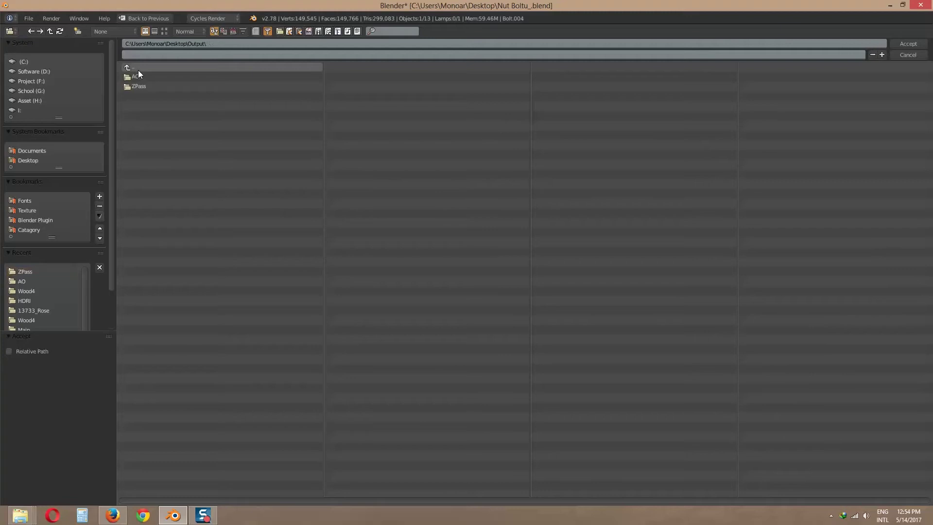
pyautogui.click(77, 31)
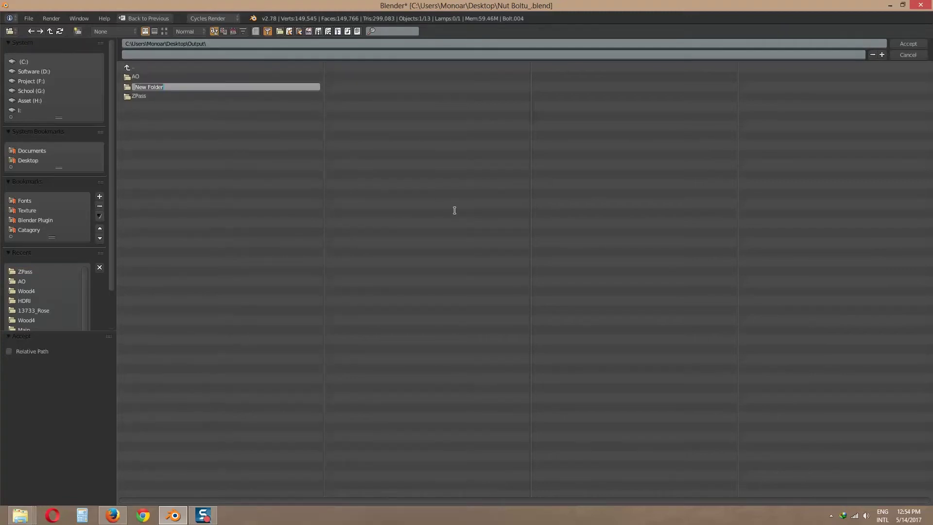
pyautogui.write('Main Image')
pyautogui.press('Return')
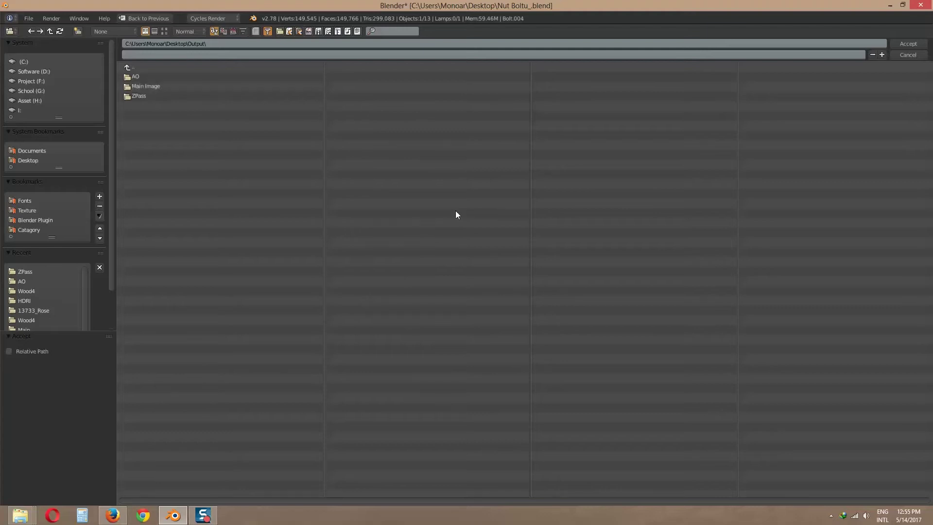
pyautogui.click(147, 86)
pyautogui.click(908, 43)
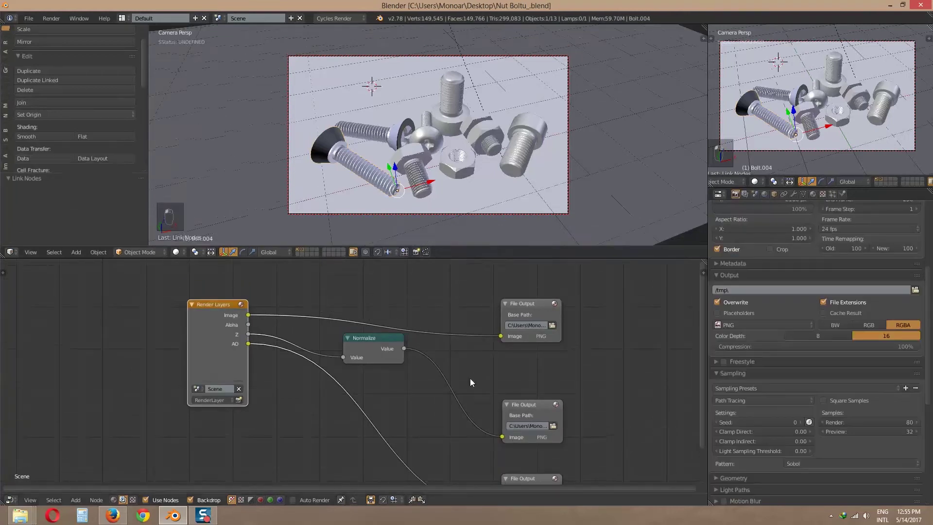
# Save the project with Ctrl+S and render frame 1 with F12 until it finishes
pyautogui.hotkey('ctrl', 's')
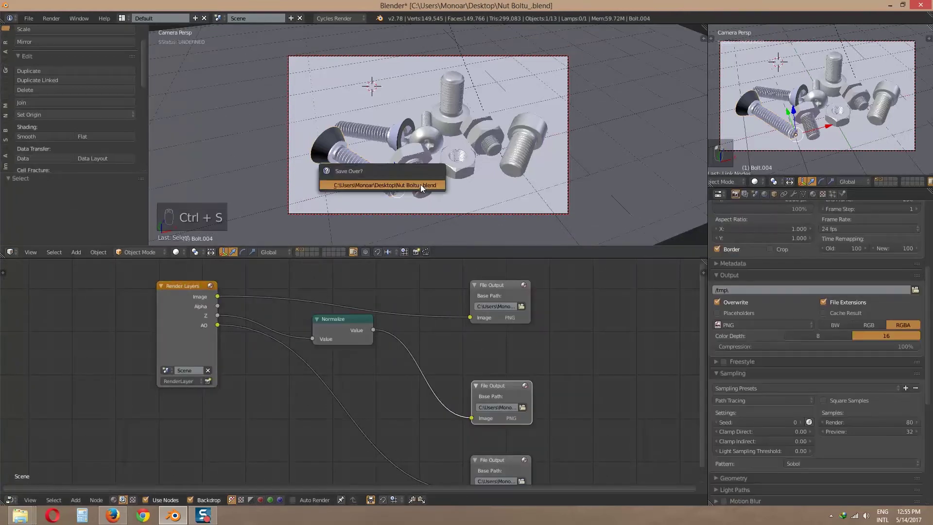
pyautogui.press('F12')
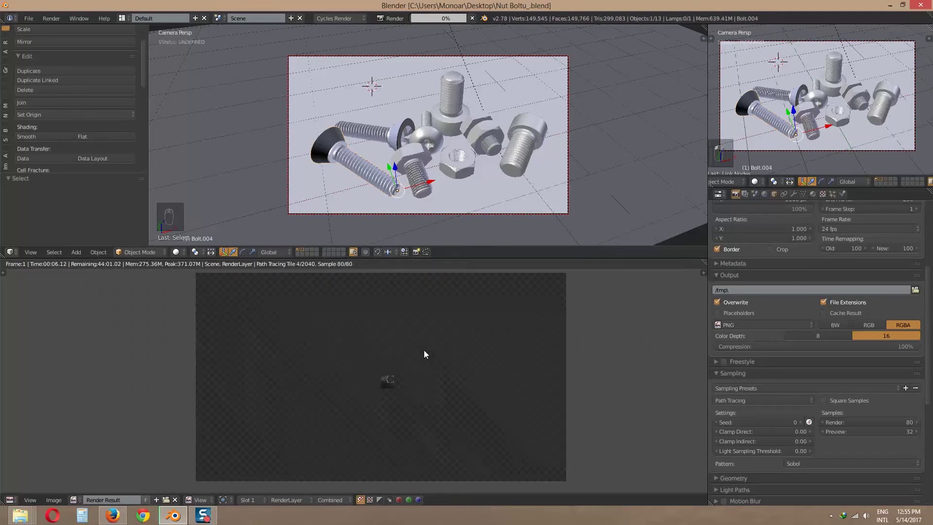
pyautogui.scroll(2, 423, 384)
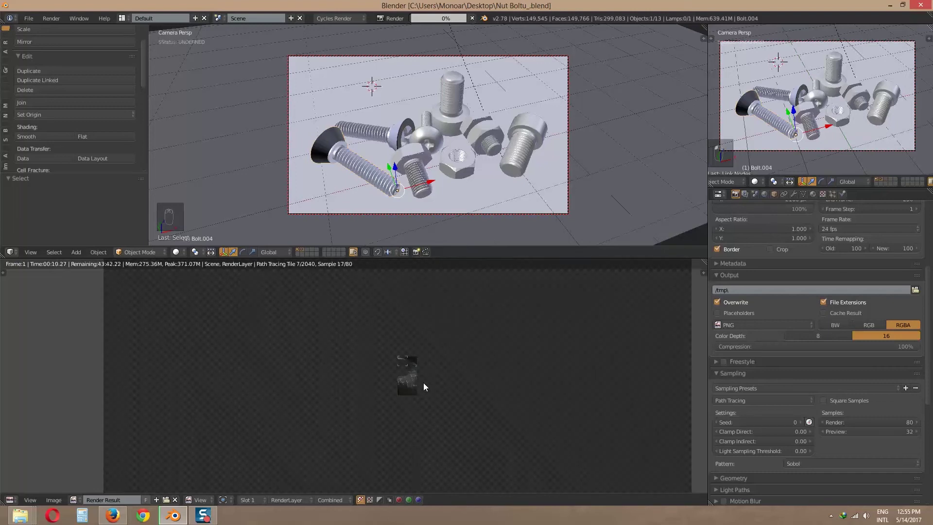
pyautogui.scroll(-3, 423, 383)
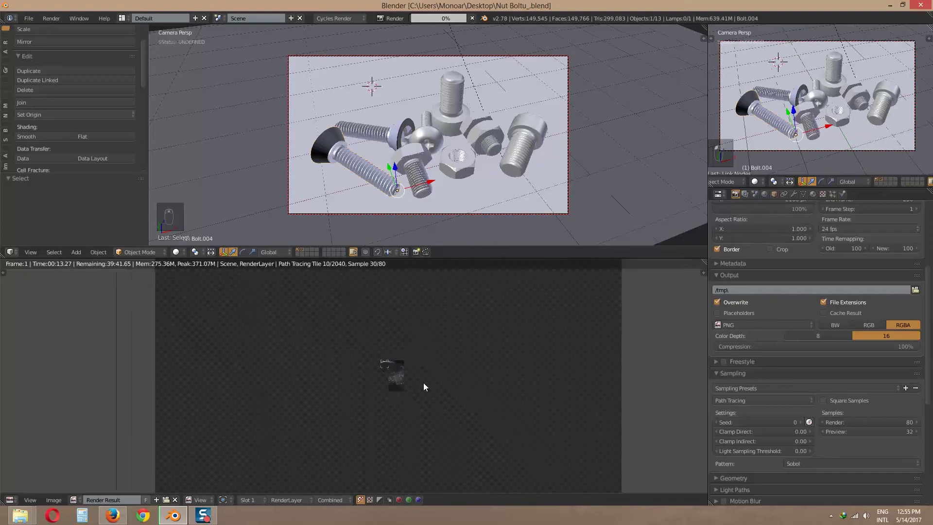
pyautogui.scroll(1, 417, 382)
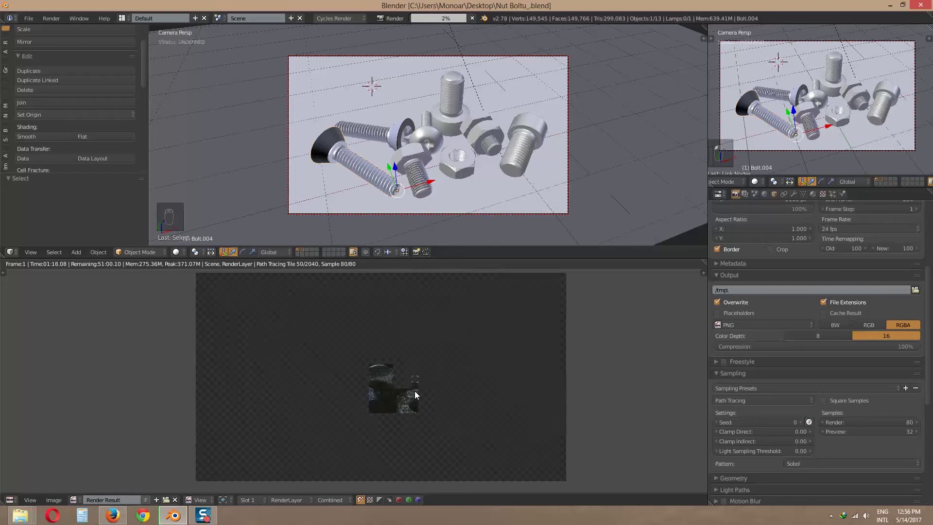
pyautogui.scroll(2, 415, 391)
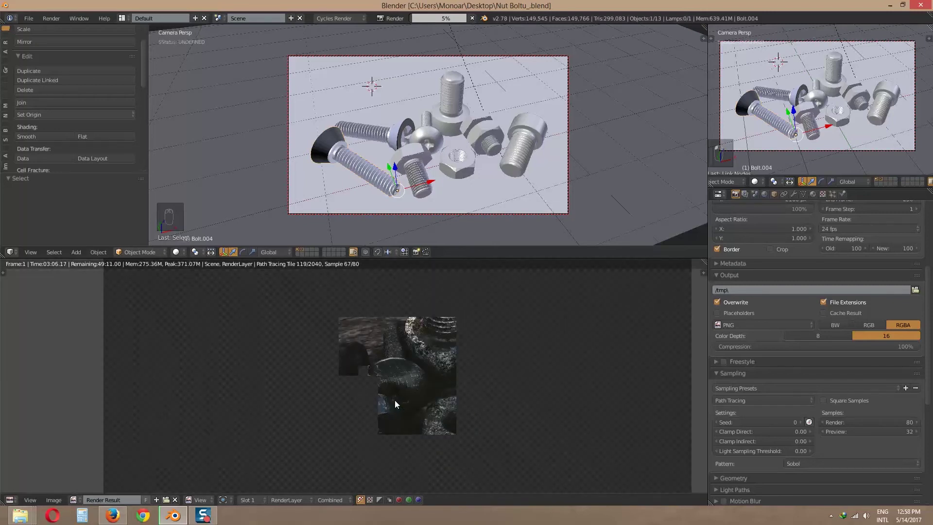
pyautogui.scroll(4, 498, 170)
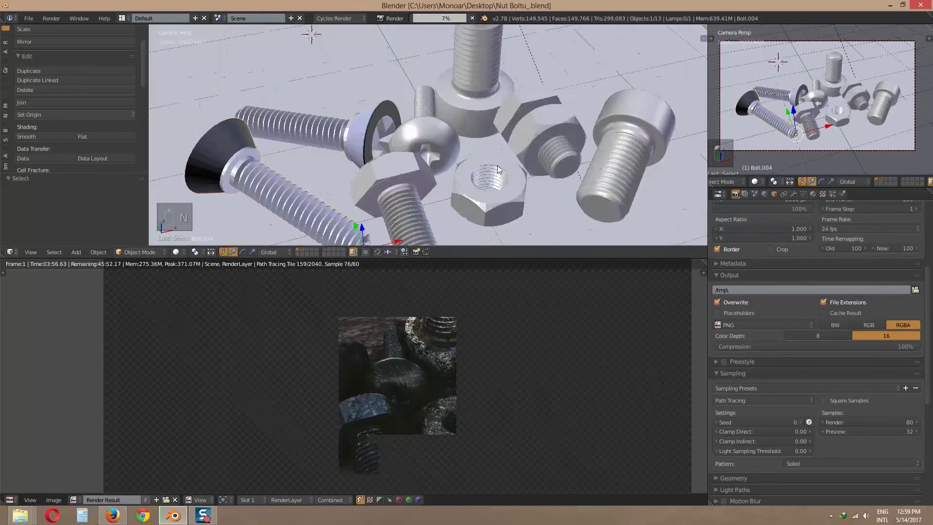
pyautogui.scroll(-4, 497, 170)
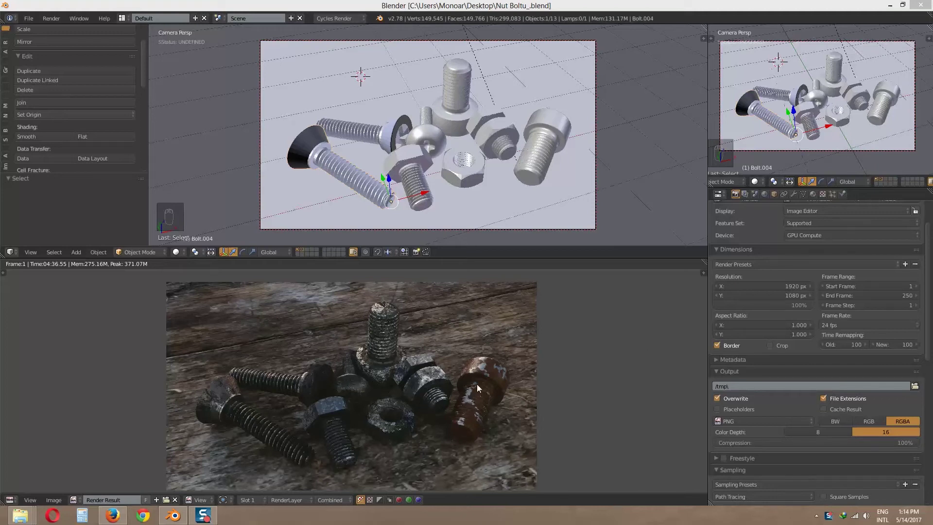
# In the Scene's Color Management, try the Default view transform and return it to Film
pyautogui.click(755, 194)
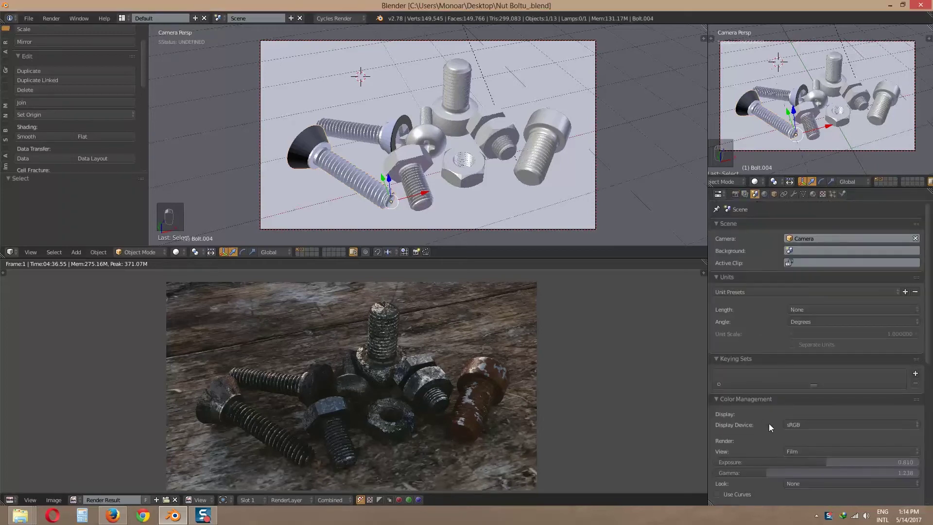
pyautogui.scroll(-3, 769, 424)
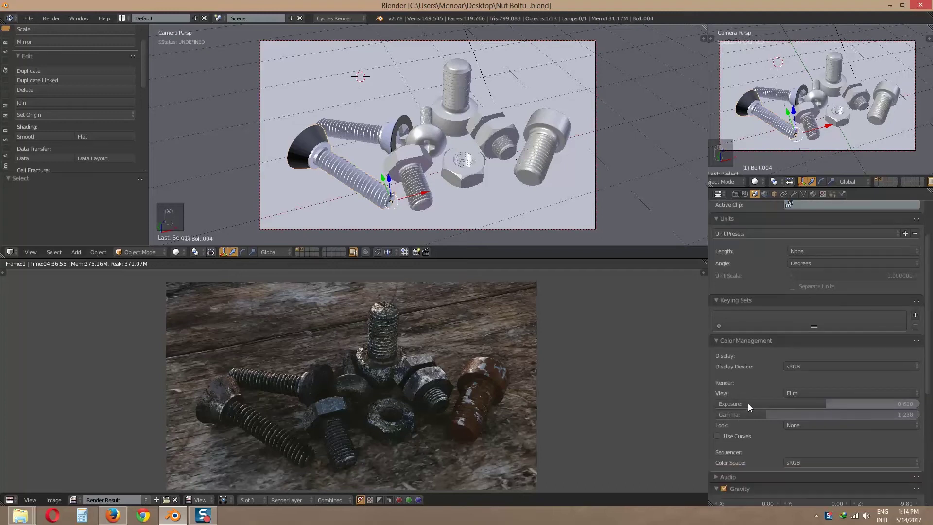
pyautogui.click(807, 393)
pyautogui.click(807, 380)
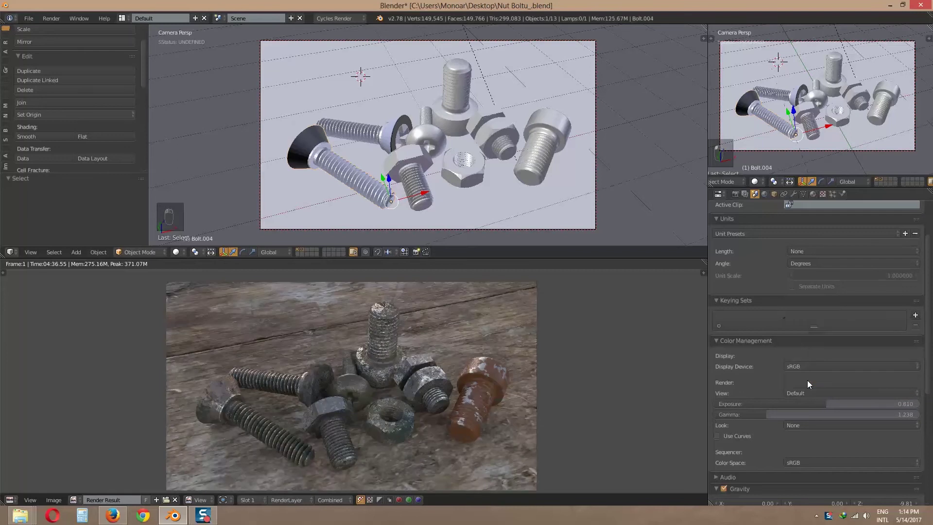
pyautogui.click(807, 387)
pyautogui.click(802, 358)
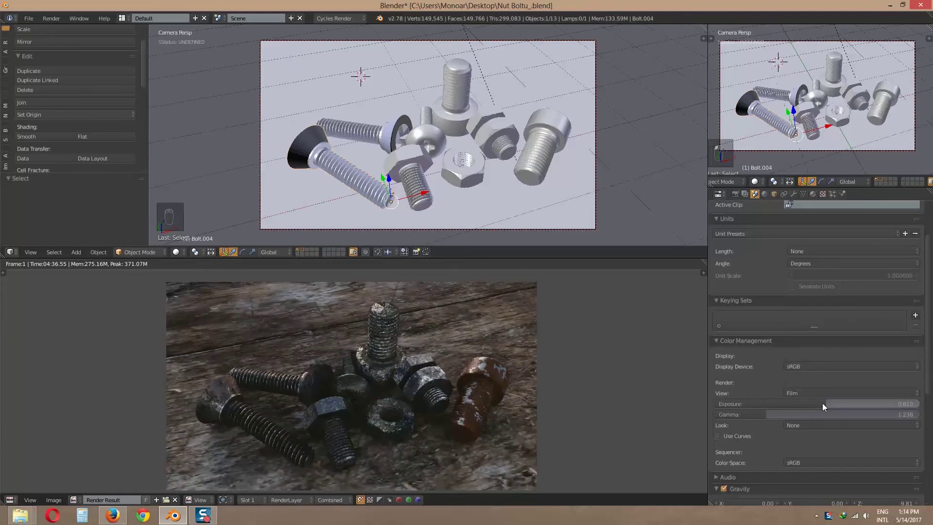
# Set Film exposure to 1.333 and gamma to 1.381, then save the project
pyautogui.moveTo(823, 406); pyautogui.dragTo(846, 406)
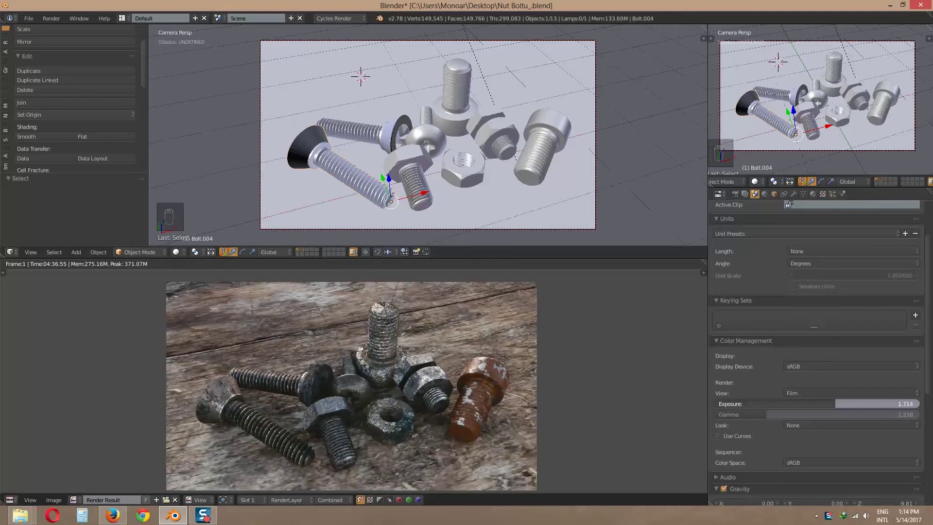
pyautogui.moveTo(826, 414); pyautogui.dragTo(841, 415)
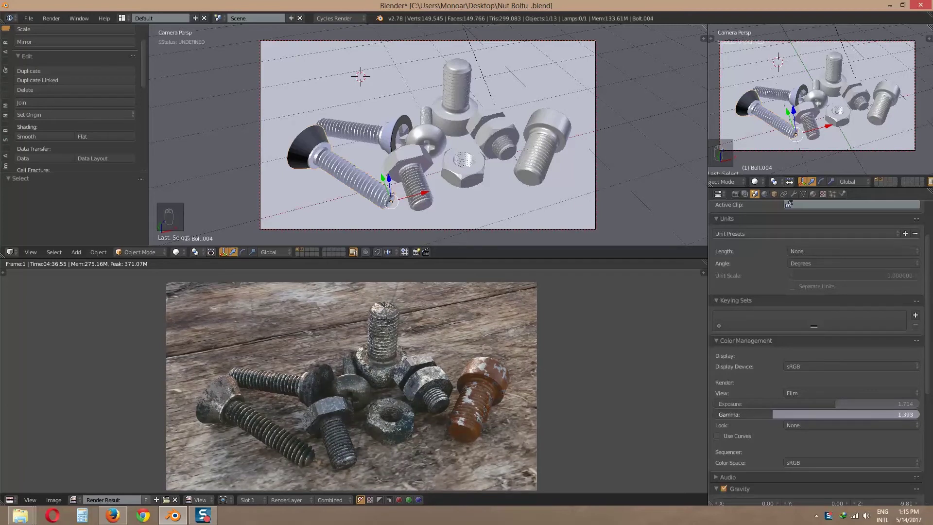
pyautogui.moveTo(827, 407); pyautogui.dragTo(807, 404)
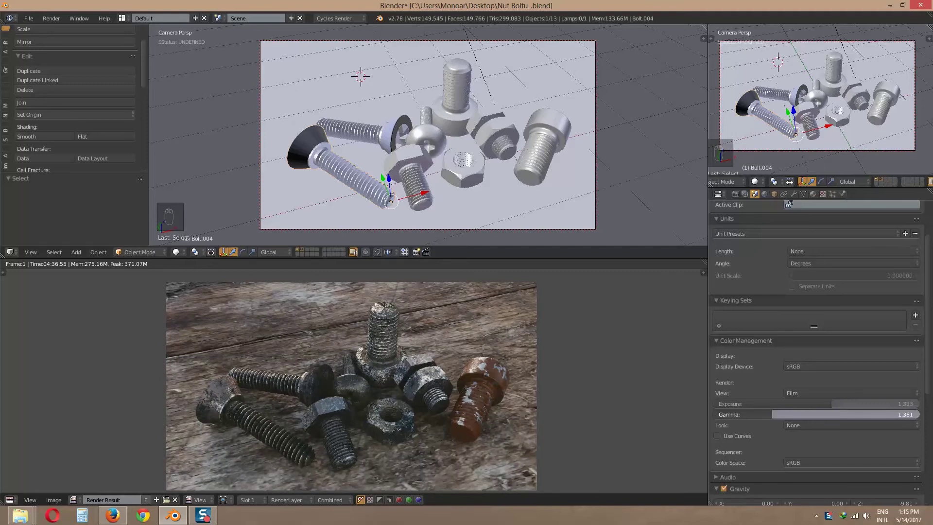
pyautogui.moveTo(826, 414); pyautogui.dragTo(829, 415)
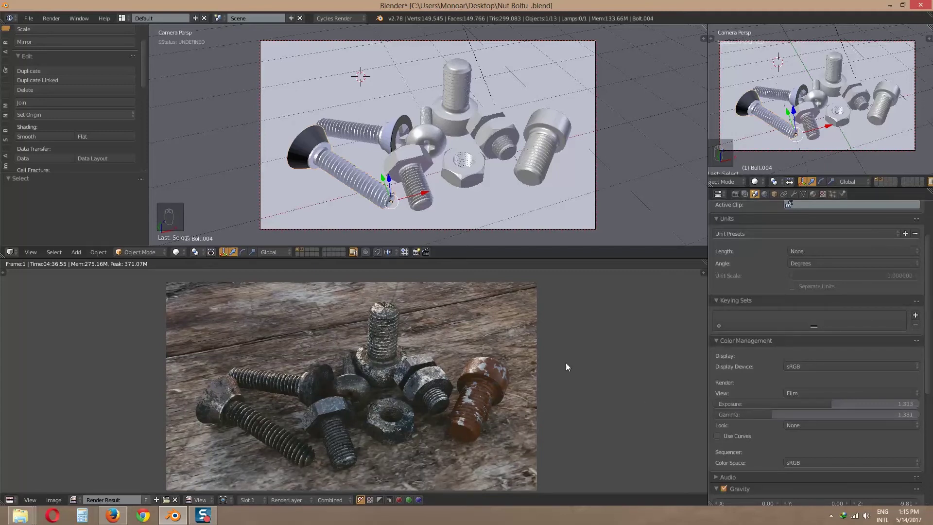
pyautogui.hotkey('ctrl', 's')
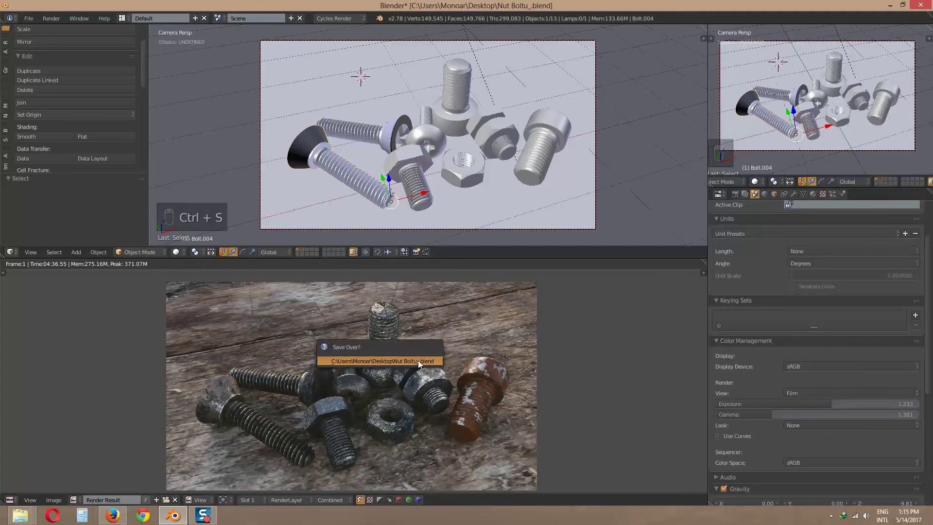
# Show the desktop, refresh it, and open the Output folder maximized
pyautogui.press('super+d')
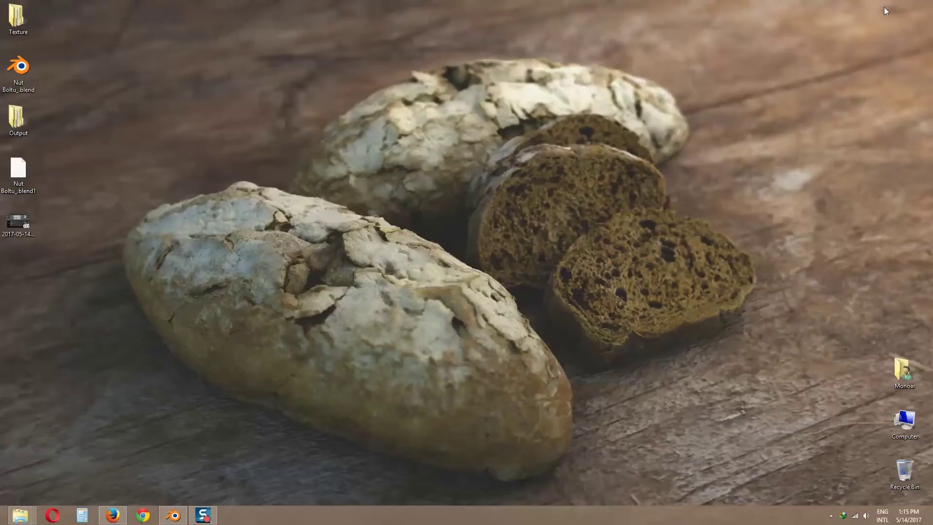
pyautogui.rightClick(114, 163)
pyautogui.click(139, 185)
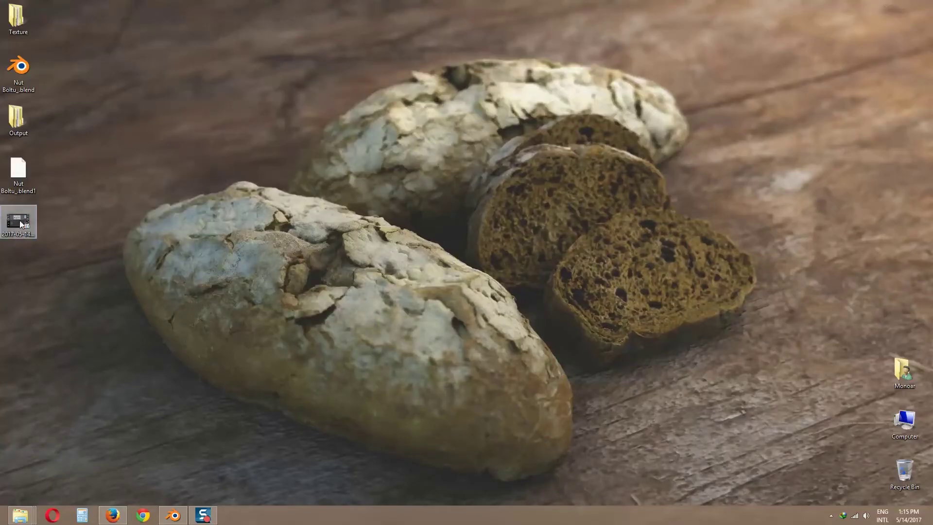
pyautogui.doubleClick(16, 119)
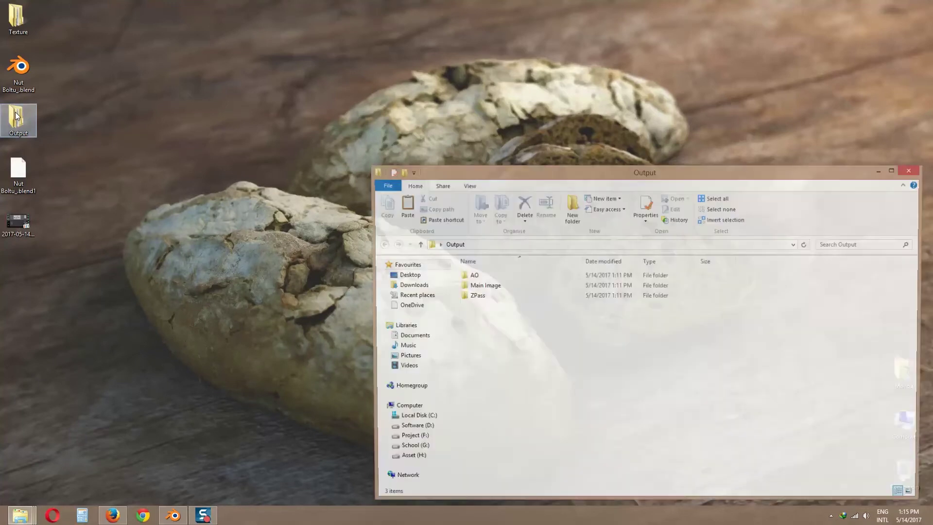
pyautogui.doubleClick(525, 179)
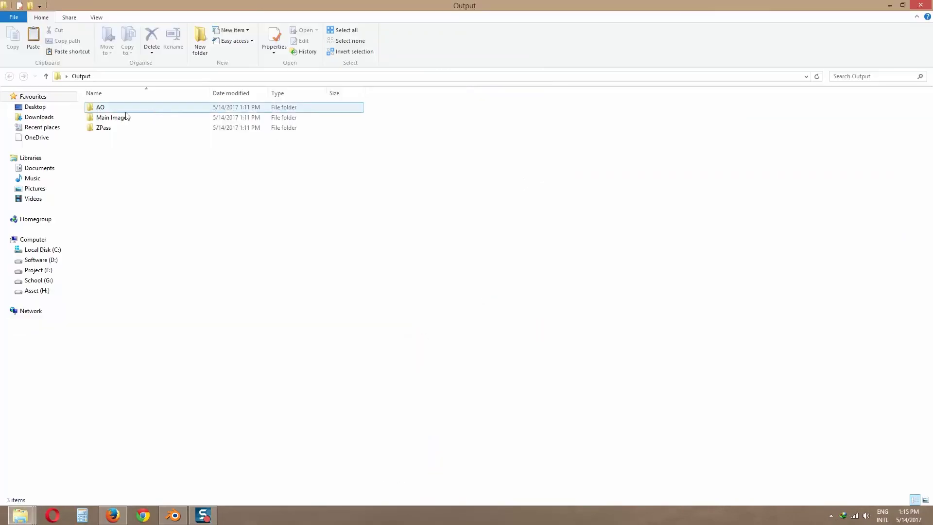
# Preview the AO and ZPass Image0001.png renders in Photo Viewer, returning to Output
pyautogui.doubleClick(101, 108)
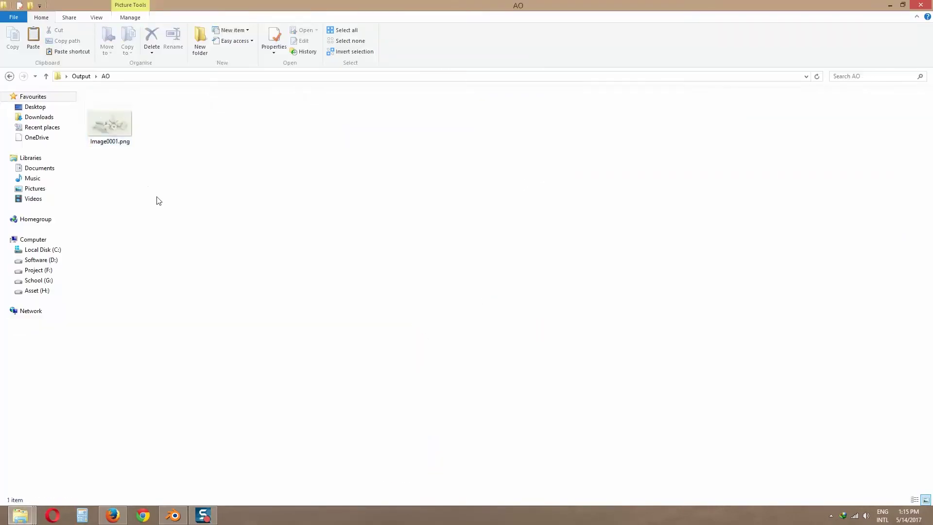
pyautogui.click(107, 109)
pyautogui.doubleClick(108, 109)
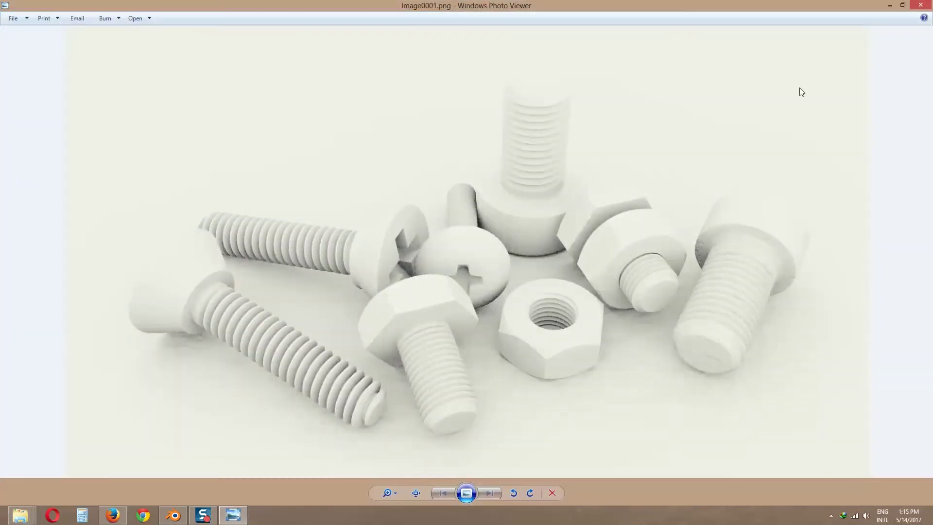
pyautogui.click(921, 5)
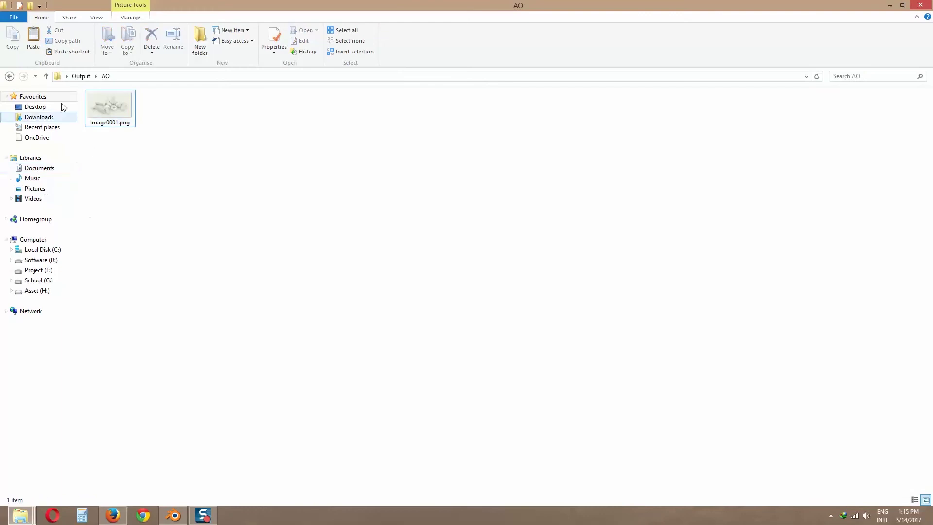
pyautogui.click(48, 77)
pyautogui.doubleClick(115, 129)
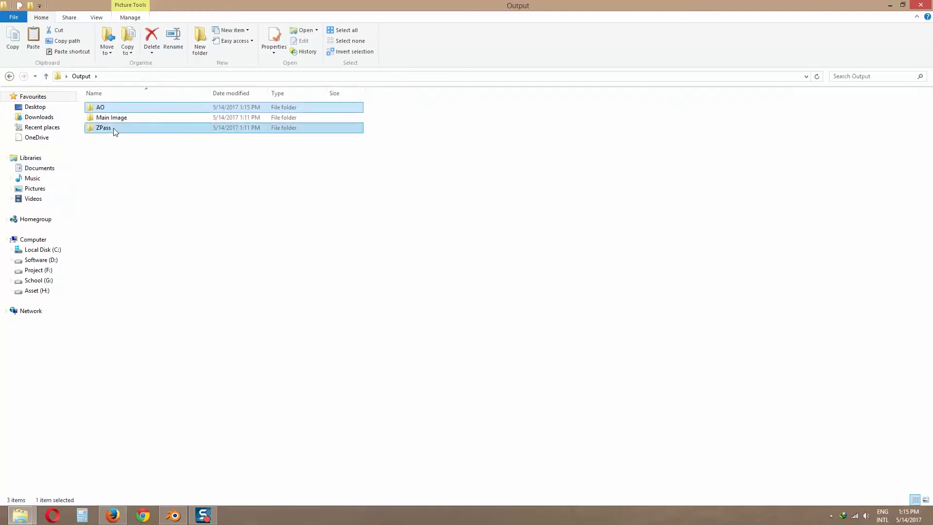
pyautogui.doubleClick(121, 127)
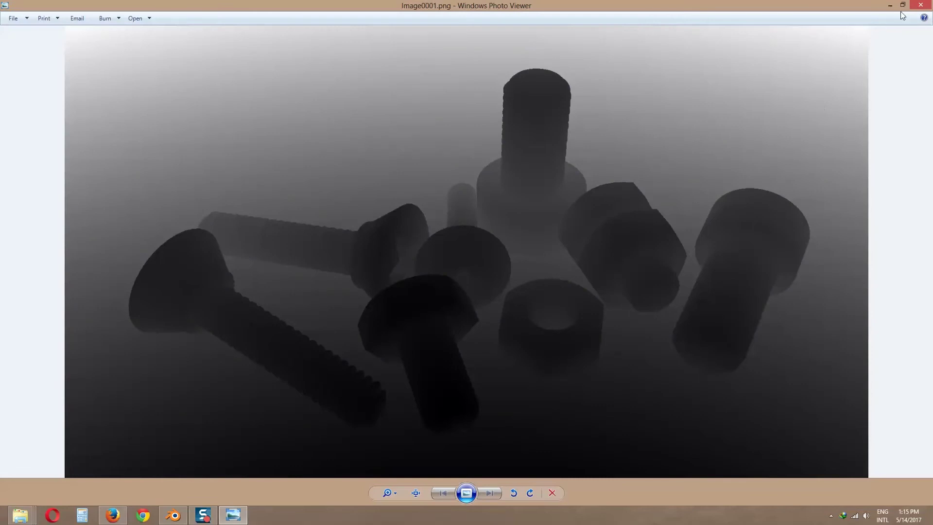
pyautogui.click(921, 5)
pyautogui.click(46, 76)
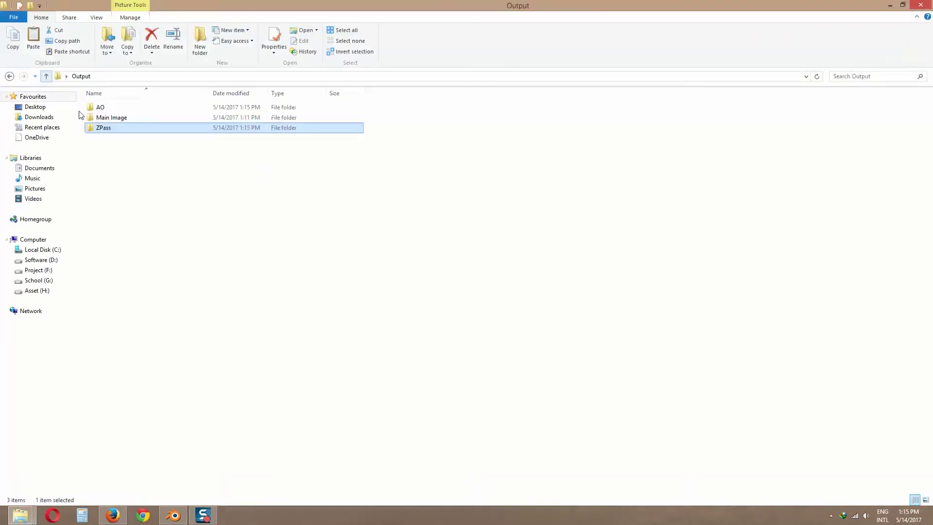
# Preview the main bolts render from Main Image, refresh the folder, and return to Output
pyautogui.doubleClick(112, 117)
pyautogui.doubleClick(109, 122)
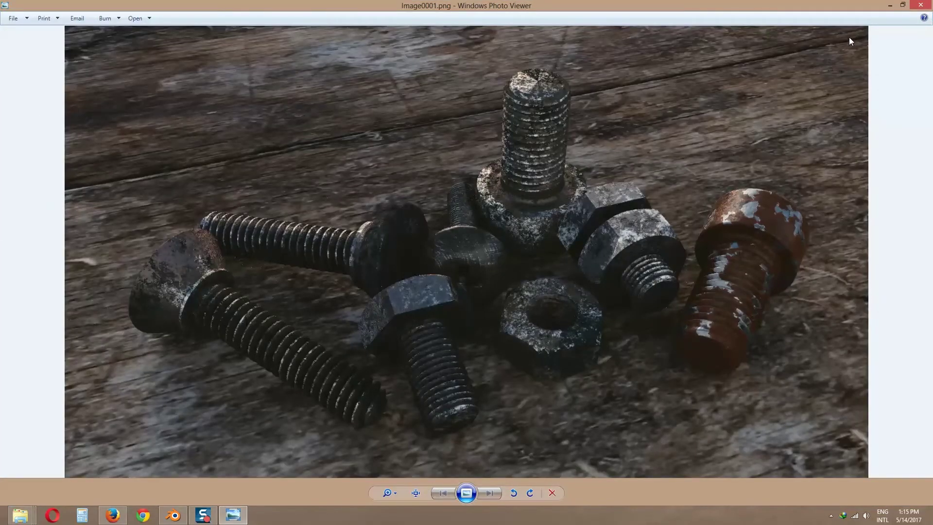
pyautogui.click(921, 5)
pyautogui.rightClick(222, 226)
pyautogui.click(252, 265)
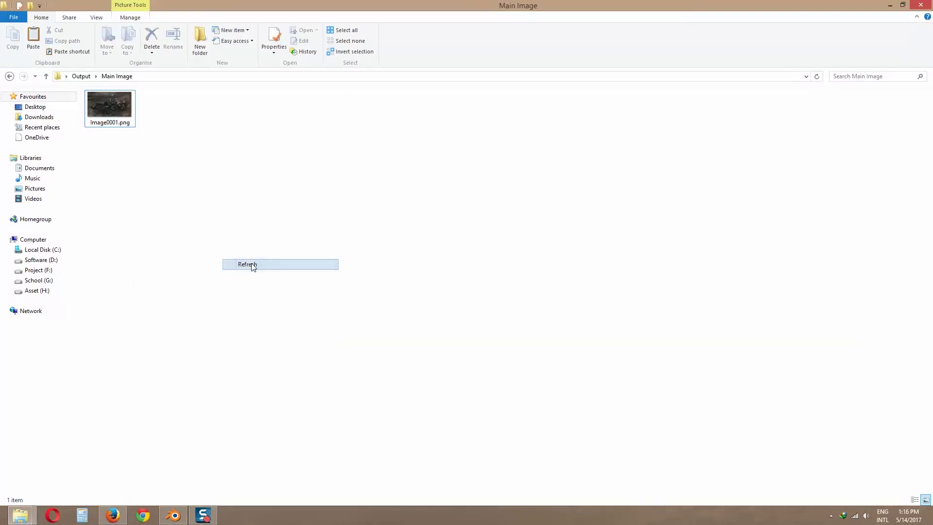
pyautogui.click(47, 77)
# Launch Photoshop CS6 from Start, then bring the Output folder window back forward
pyautogui.click(5, 520)
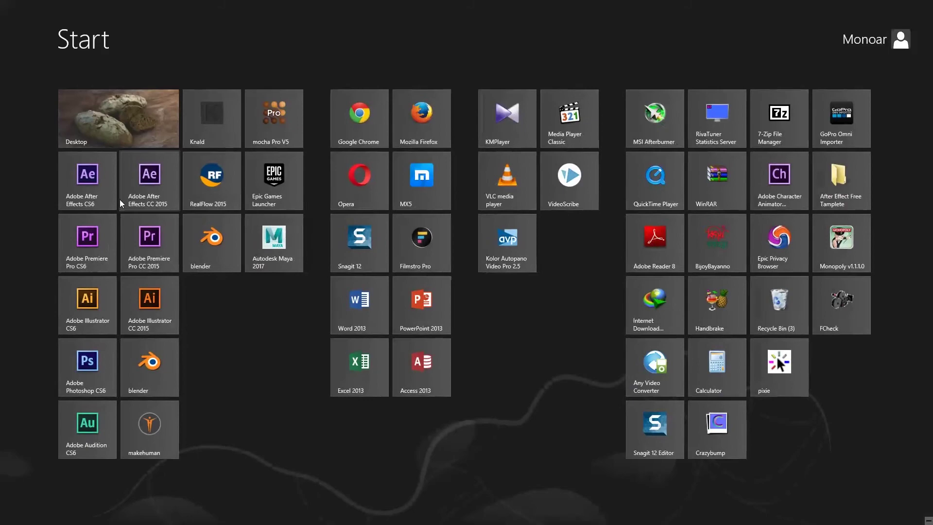
pyautogui.click(104, 370)
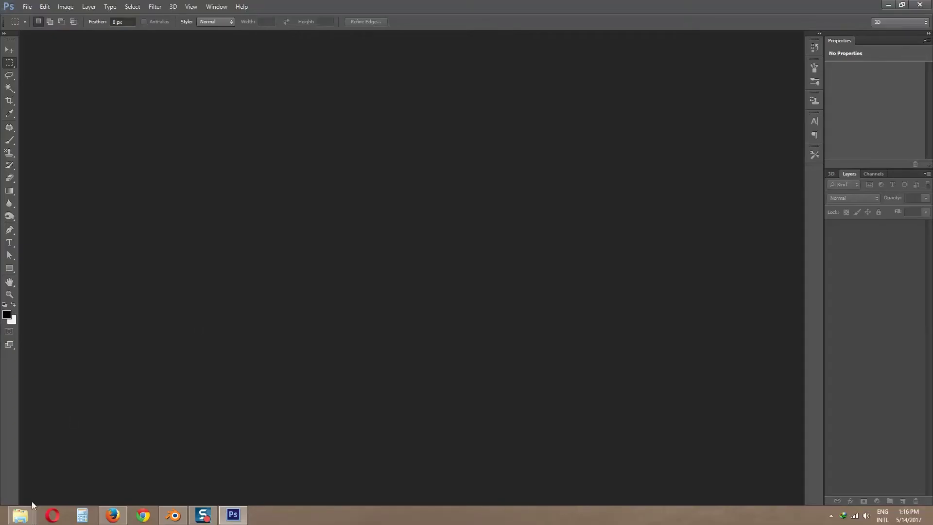
pyautogui.click(20, 514)
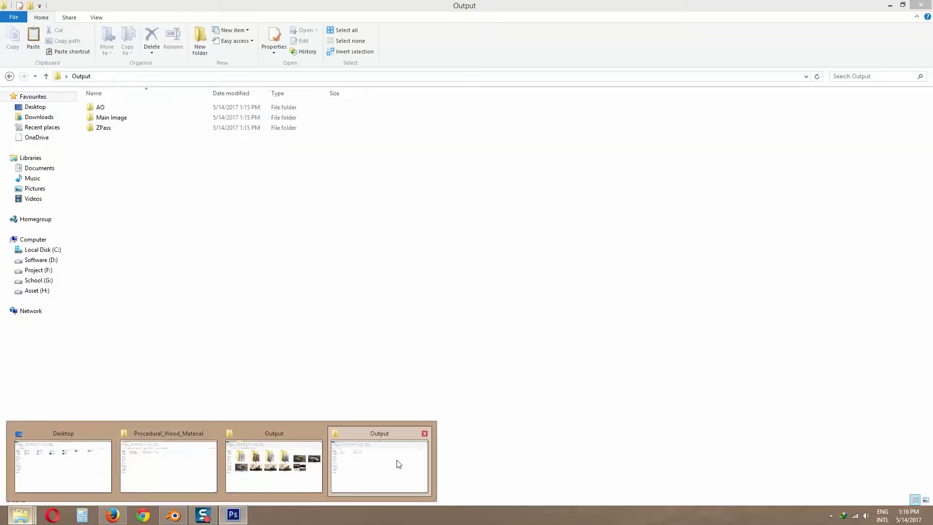
pyautogui.click(397, 463)
# Open the Main Image Image0001.png in Photoshop and drop the ZPass render in as a layer above it
pyautogui.doubleClick(122, 120)
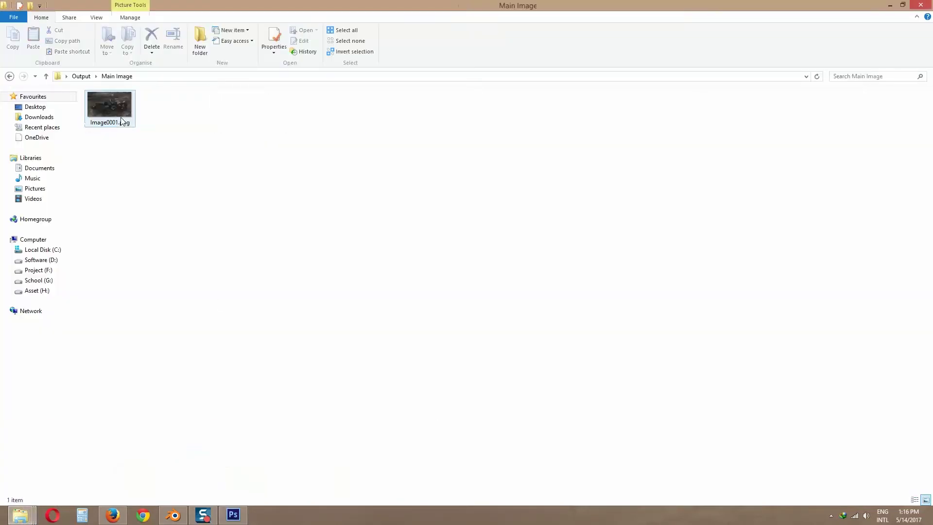
pyautogui.moveTo(109, 106); pyautogui.dragTo(354, 284)
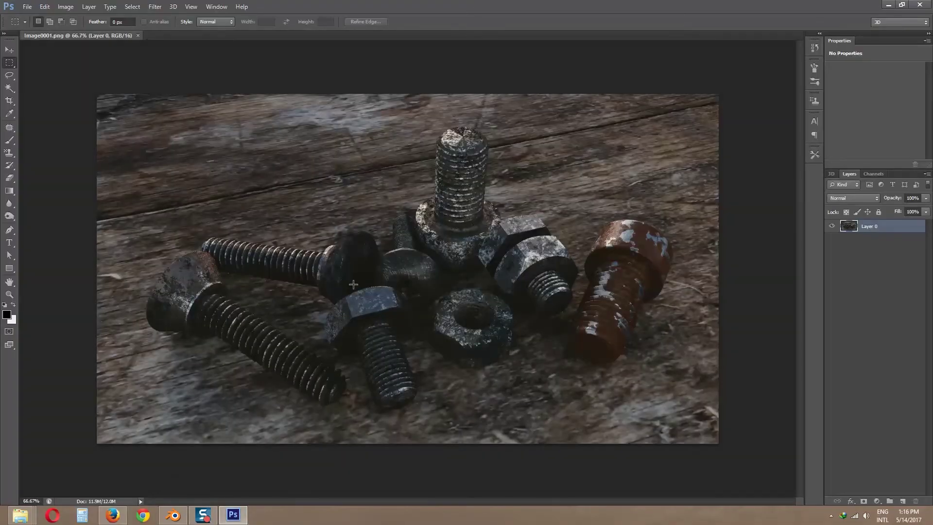
pyautogui.moveTo(21, 514)
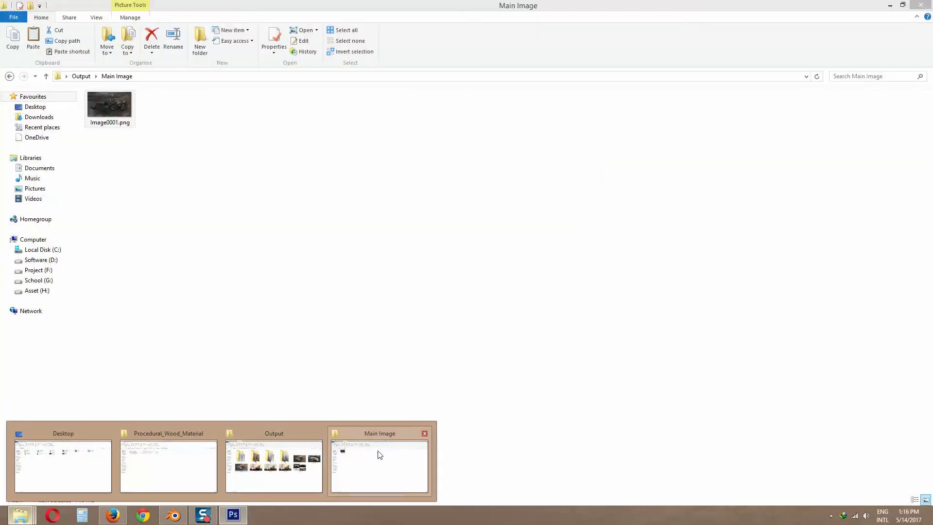
pyautogui.click(380, 457)
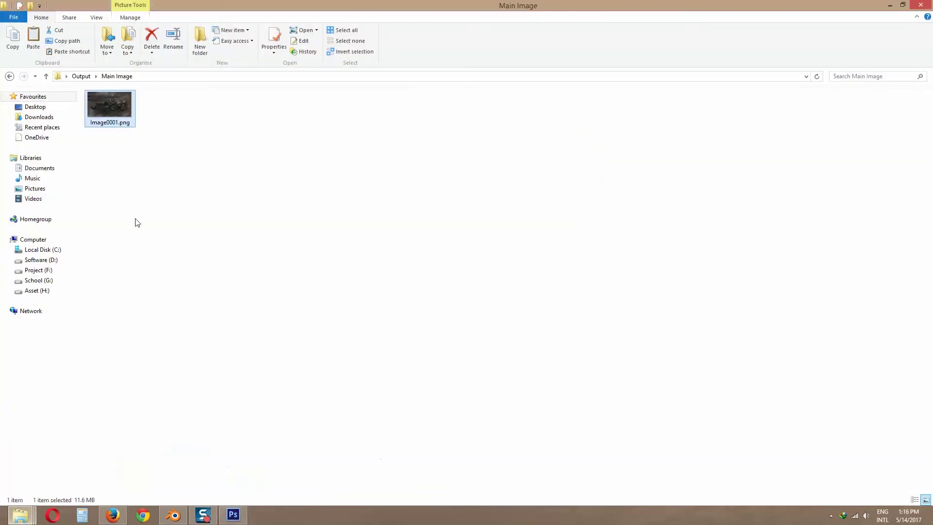
pyautogui.click(46, 76)
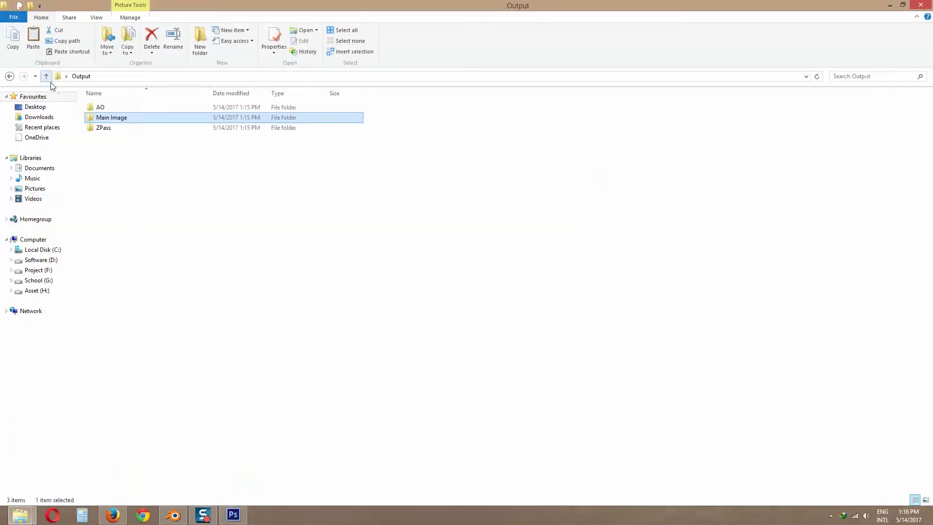
pyautogui.doubleClick(104, 128)
pyautogui.moveTo(107, 104); pyautogui.dragTo(379, 279)
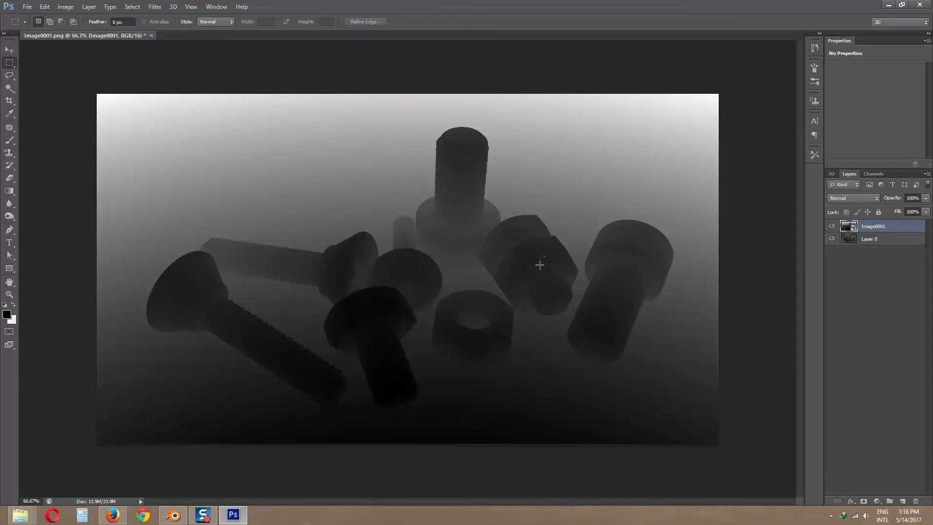
pyautogui.press('v')
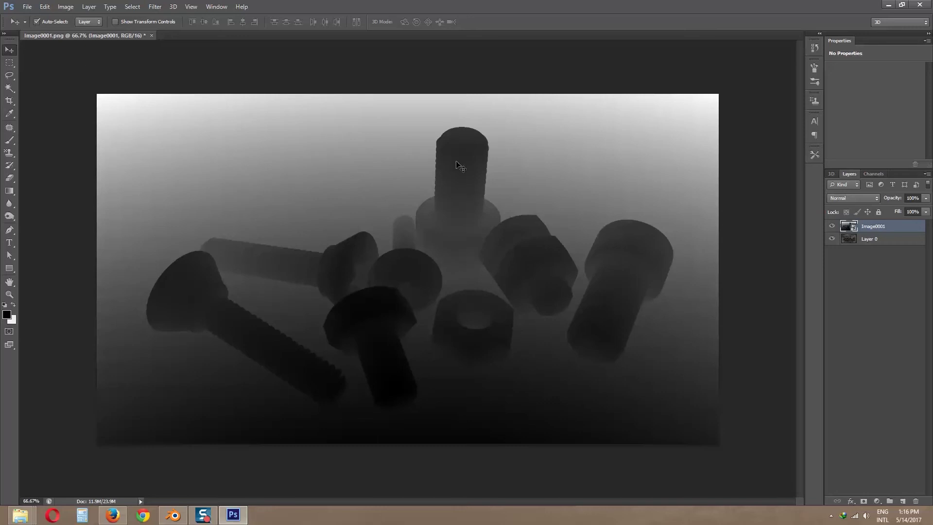
# Copy the whole depth map, deselect, and hide the depth layer
pyautogui.hotkey('ctrl', 'a')
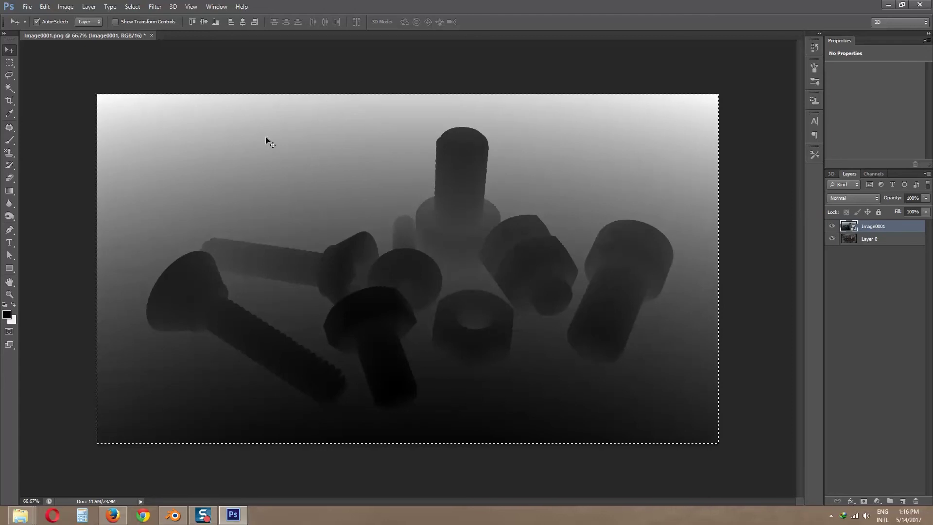
pyautogui.click(44, 6)
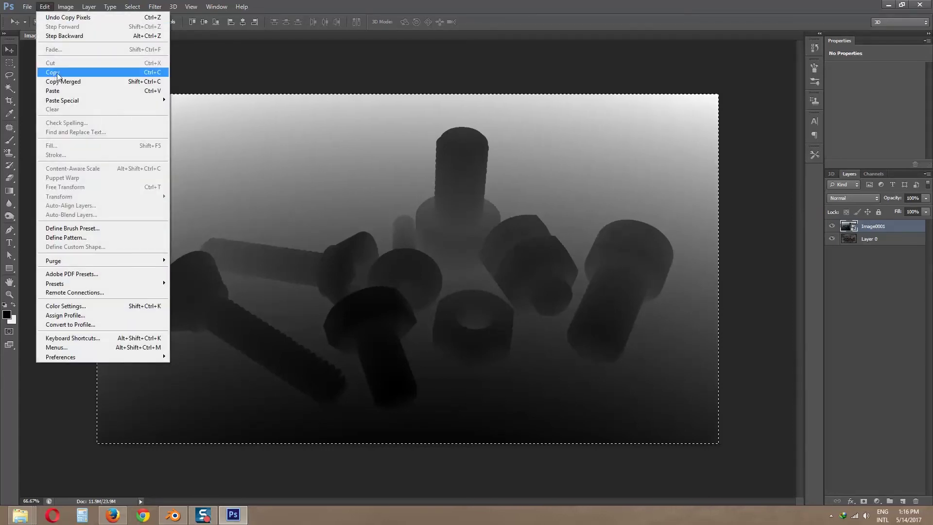
pyautogui.click(57, 73)
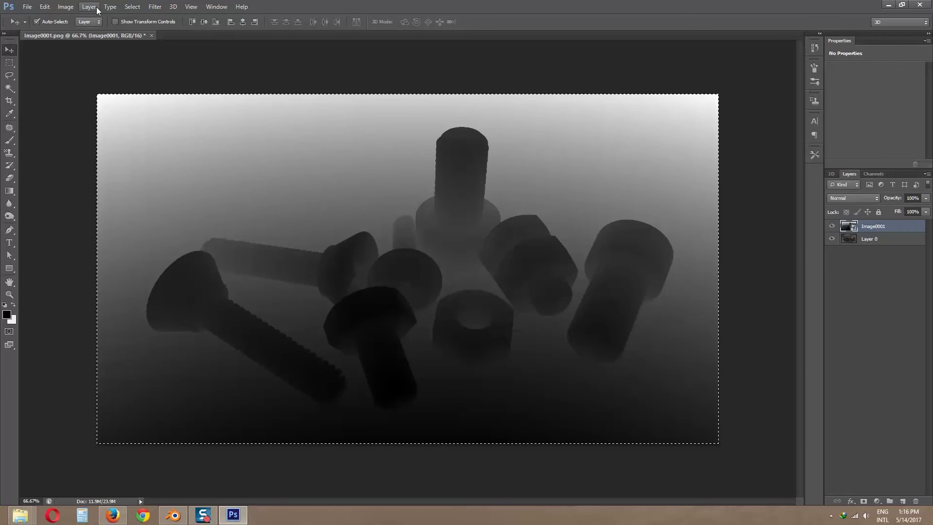
pyautogui.click(132, 6)
pyautogui.click(147, 27)
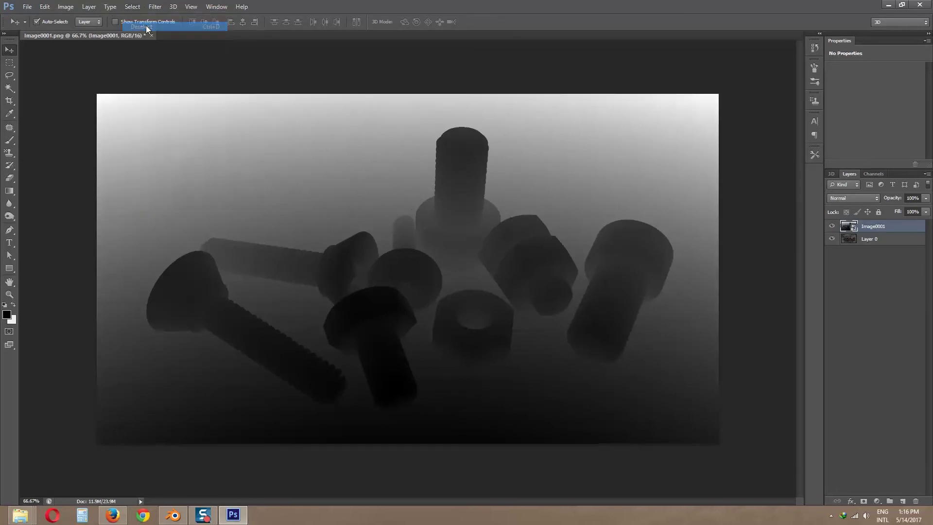
pyautogui.click(832, 226)
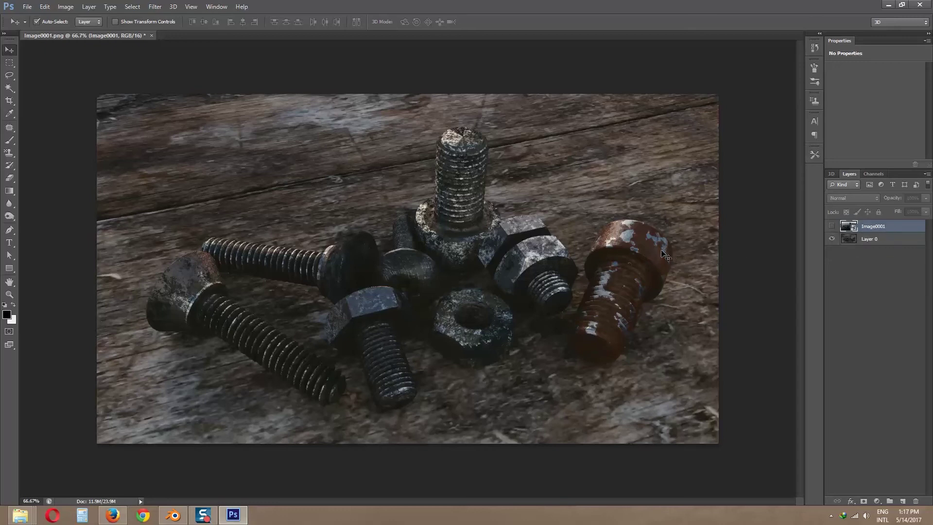
# Paste the depth map into a new Alpha 1 channel and reselect Layer 0
pyautogui.click(878, 174)
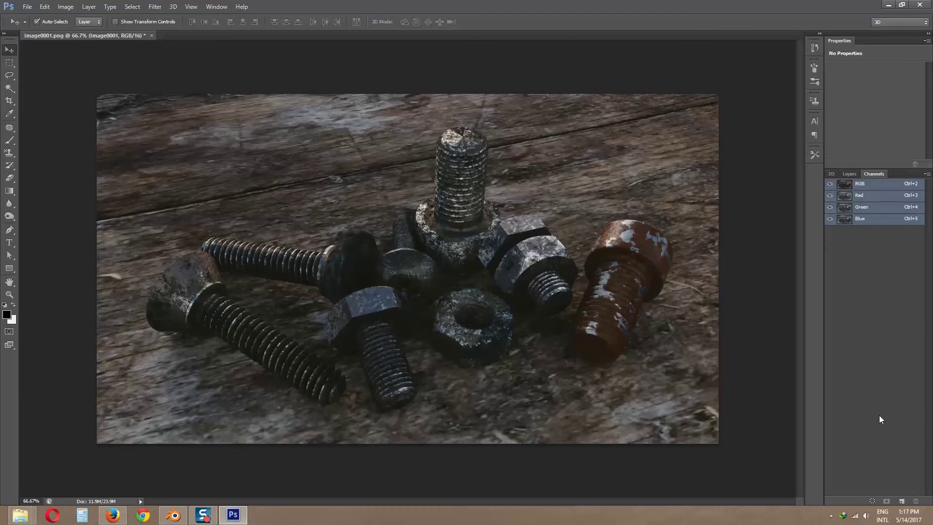
pyautogui.click(904, 501)
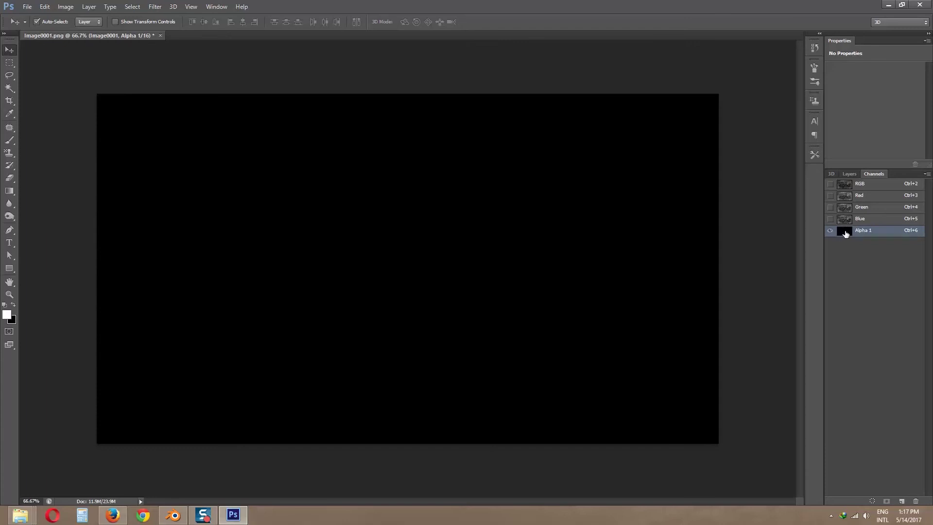
pyautogui.click(45, 7)
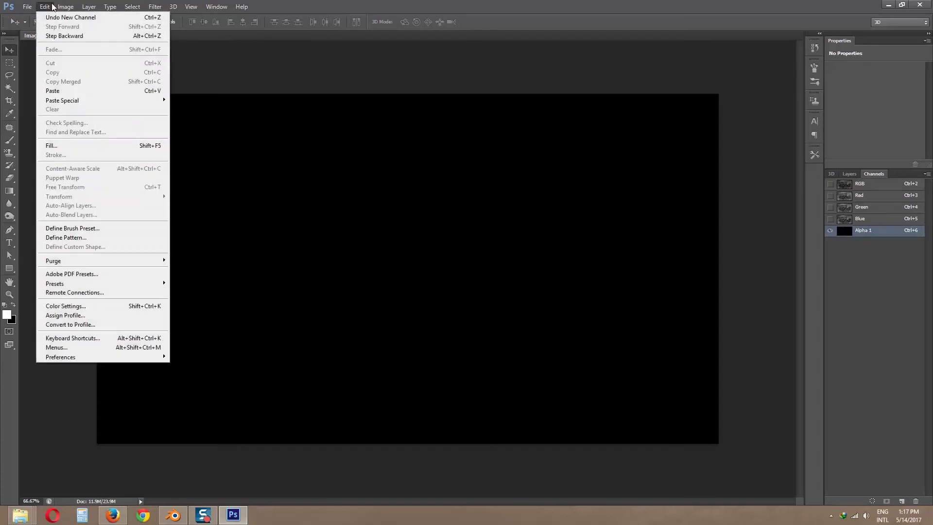
pyautogui.click(54, 92)
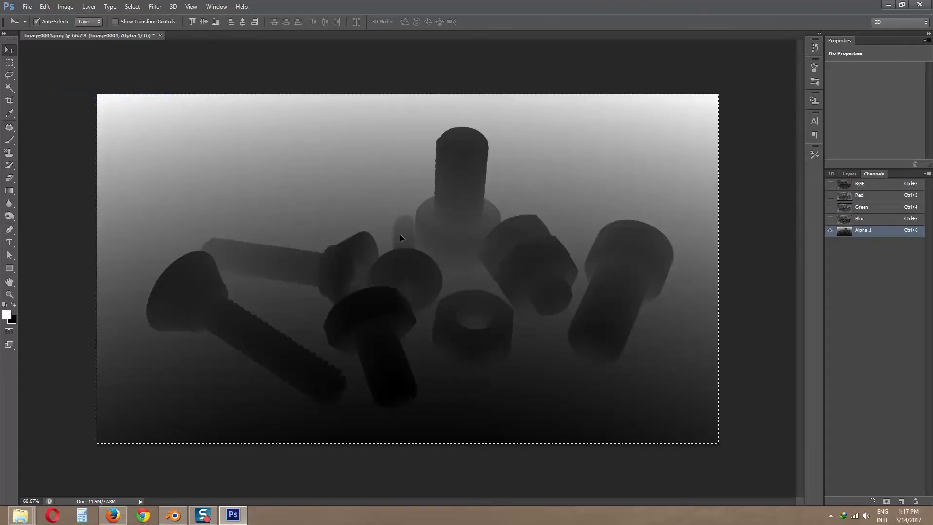
pyautogui.click(849, 174)
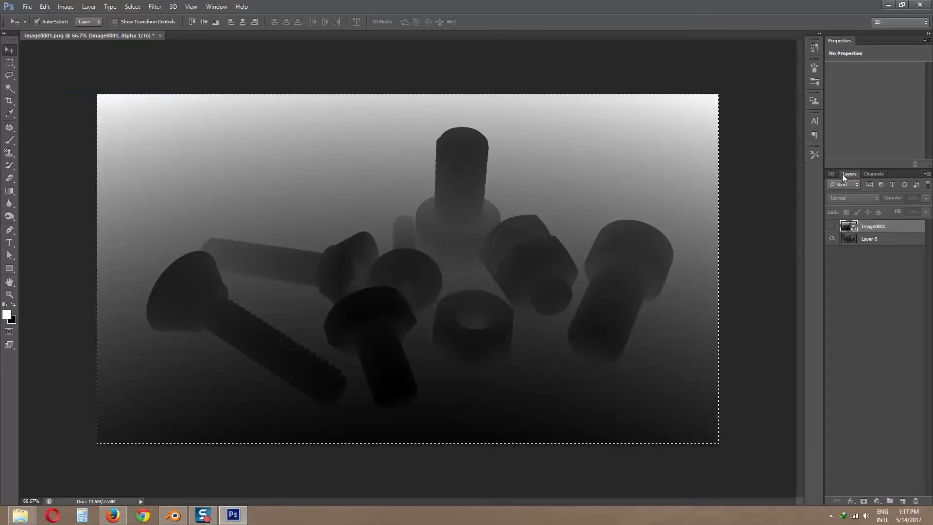
pyautogui.click(858, 239)
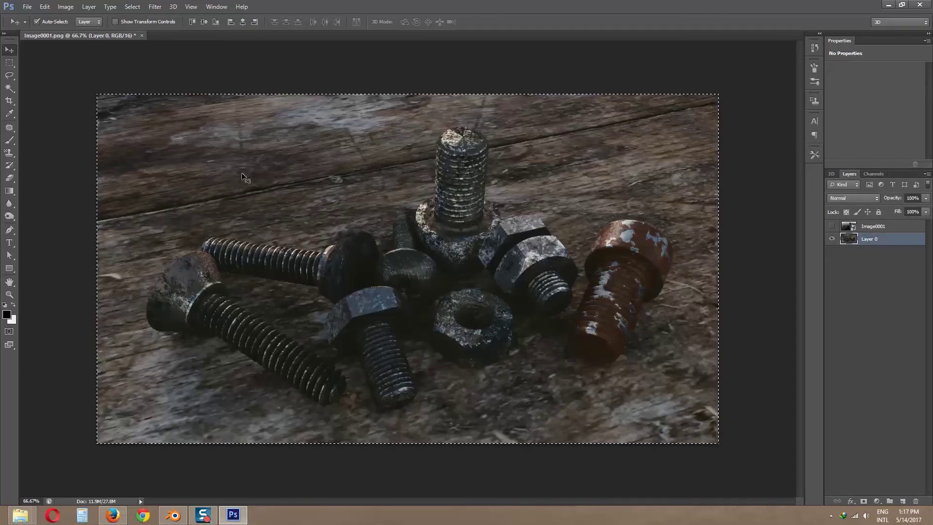
# Apply Lens Blur to Layer 0 using Alpha 1 as source, radius 17, focal distance 13
pyautogui.hotkey('ctrl', 'd')
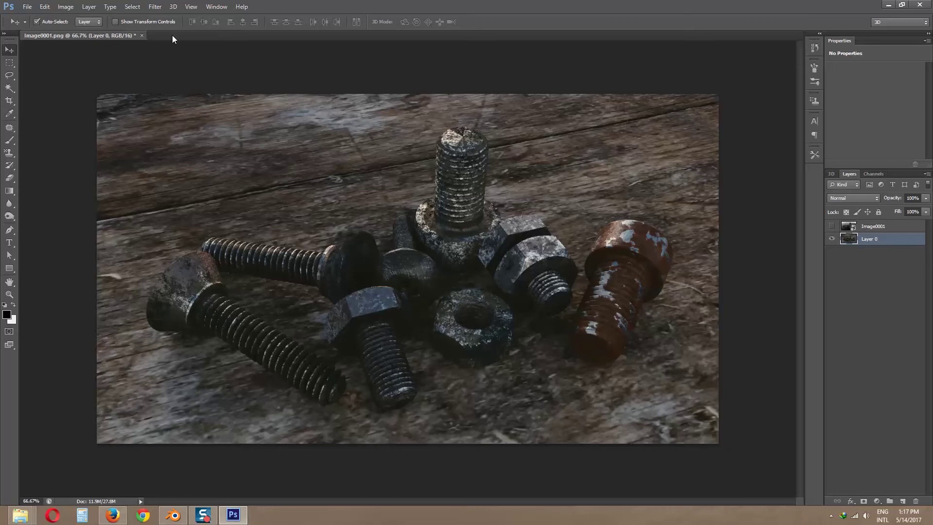
pyautogui.click(158, 8)
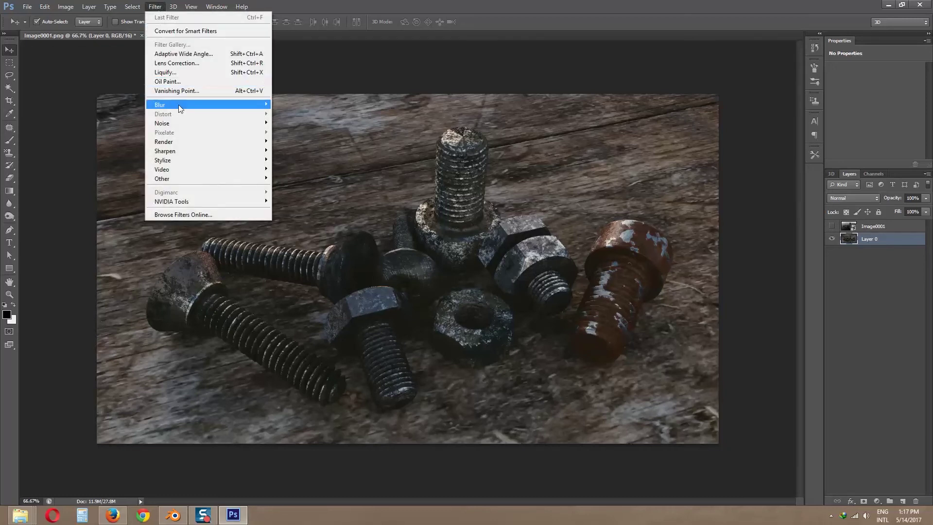
pyautogui.moveTo(179, 104)
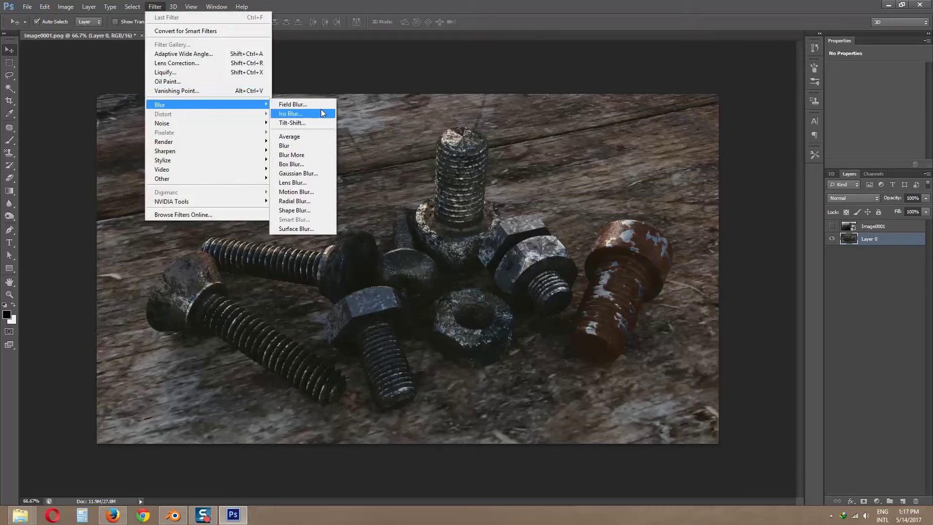
pyautogui.click(294, 185)
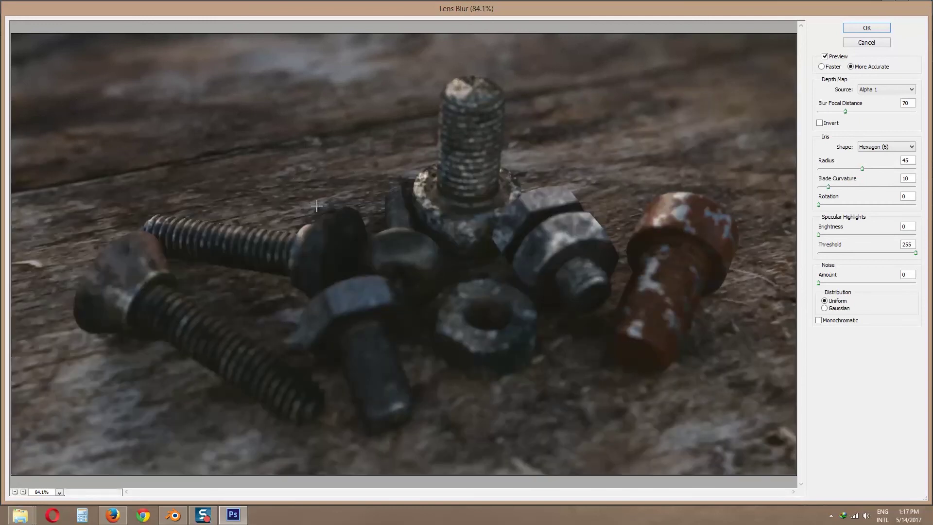
pyautogui.click(877, 93)
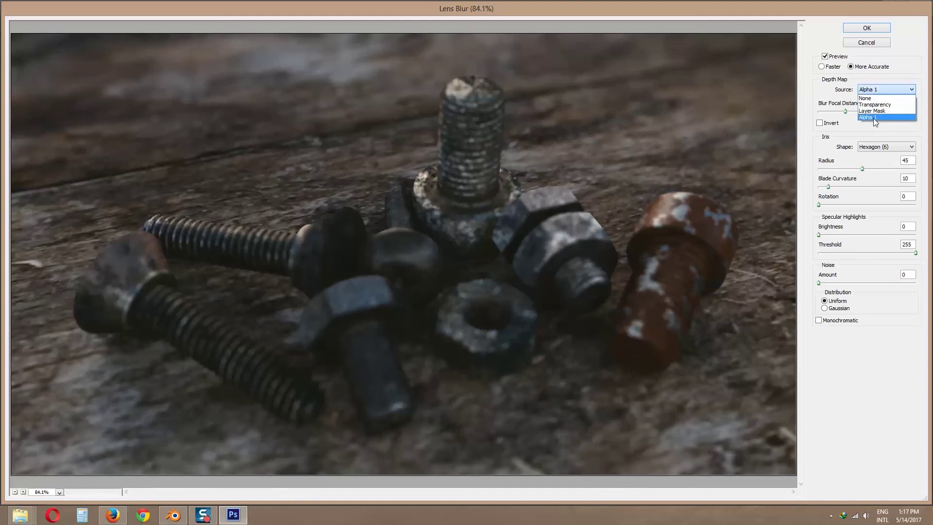
pyautogui.click(873, 118)
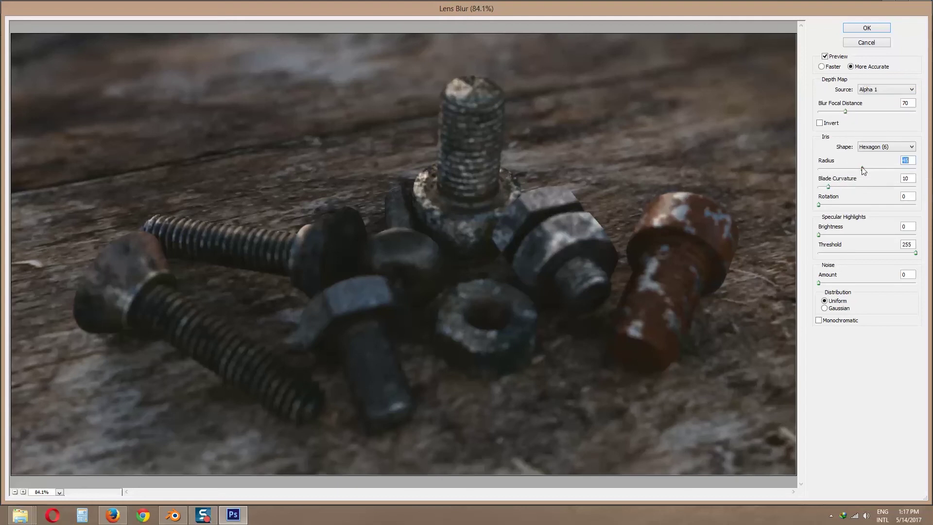
pyautogui.moveTo(863, 169); pyautogui.dragTo(837, 168)
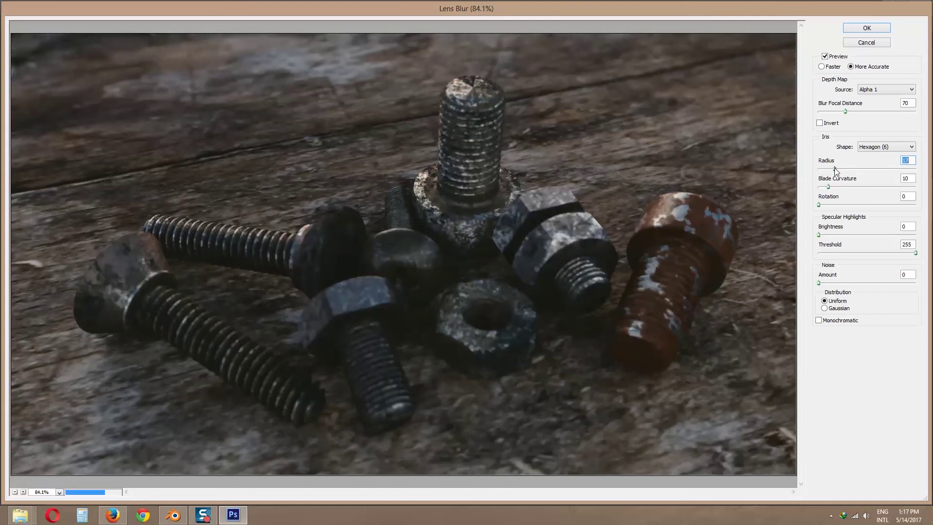
pyautogui.moveTo(846, 111)
pyautogui.mouseDown()
pyautogui.moveTo(827, 111)
pyautogui.moveTo(873, 112)
pyautogui.moveTo(845, 111)
pyautogui.mouseUp()
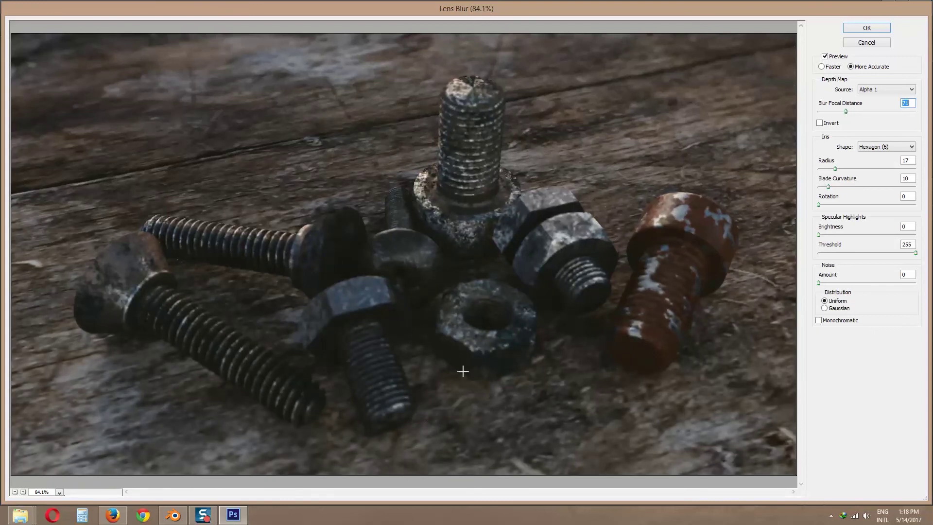
pyautogui.moveTo(845, 112); pyautogui.dragTo(825, 119)
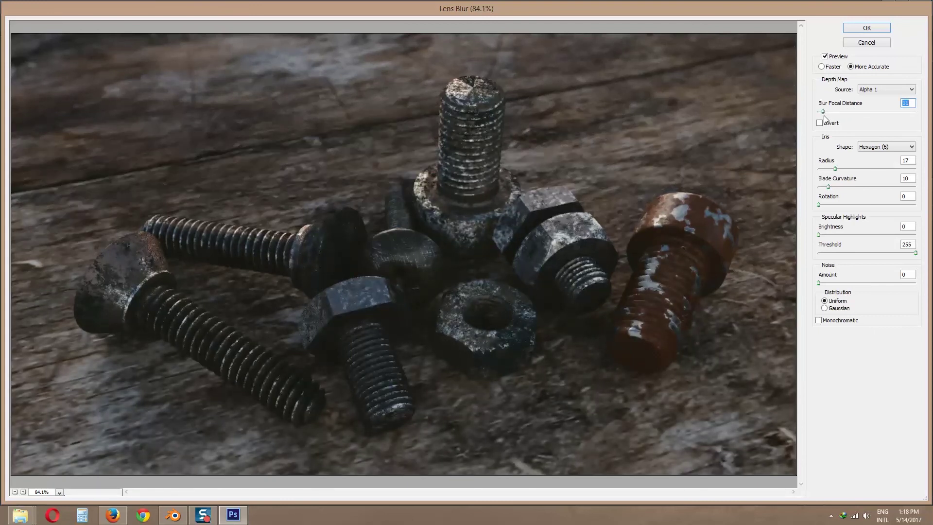
pyautogui.click(824, 113)
pyautogui.click(873, 30)
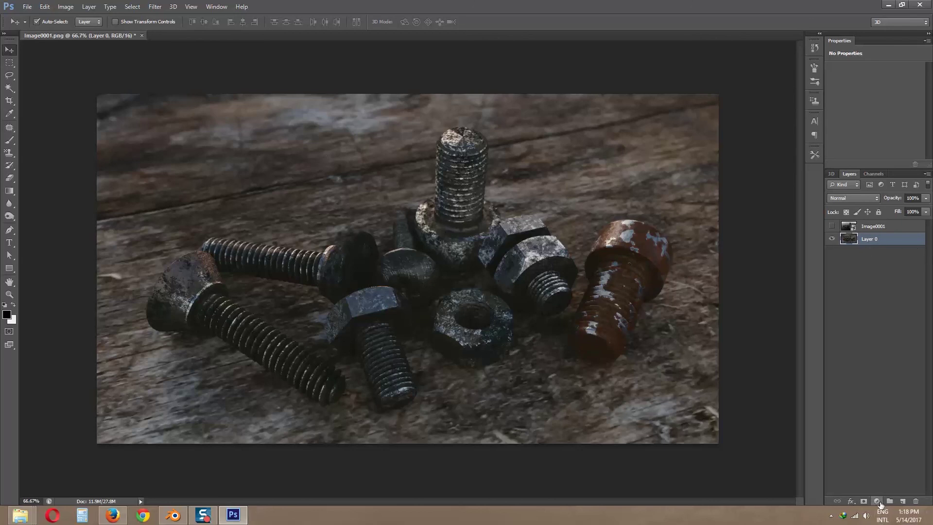
# Add a Levels adjustment clipped to Layer 0 at 10 / 1.31 / 255
pyautogui.click(879, 502)
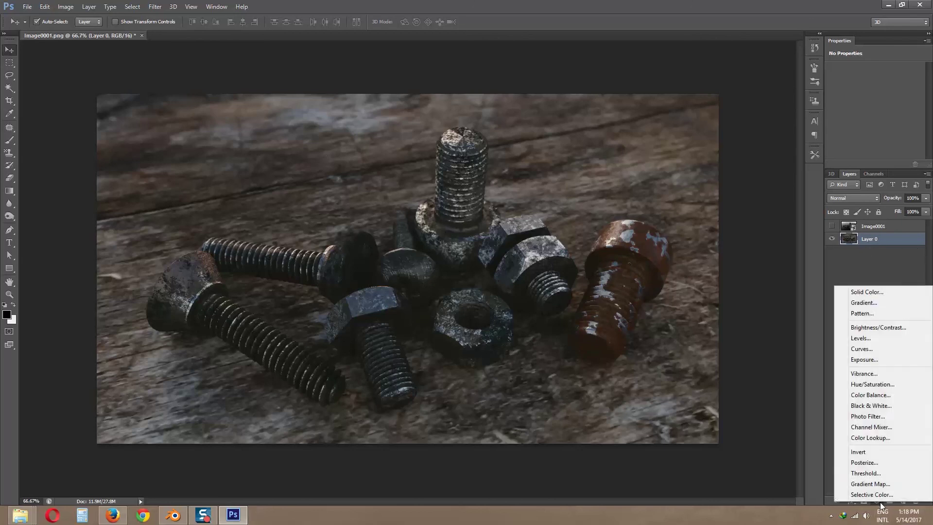
pyautogui.click(877, 339)
pyautogui.keyDown('alt'); pyautogui.click(882, 244); pyautogui.keyUp('alt')
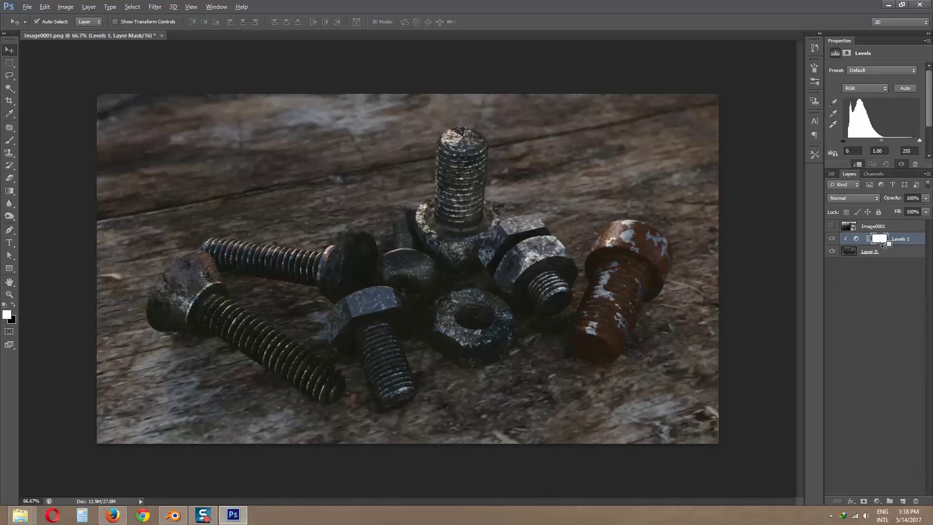
pyautogui.moveTo(881, 141); pyautogui.dragTo(845, 141)
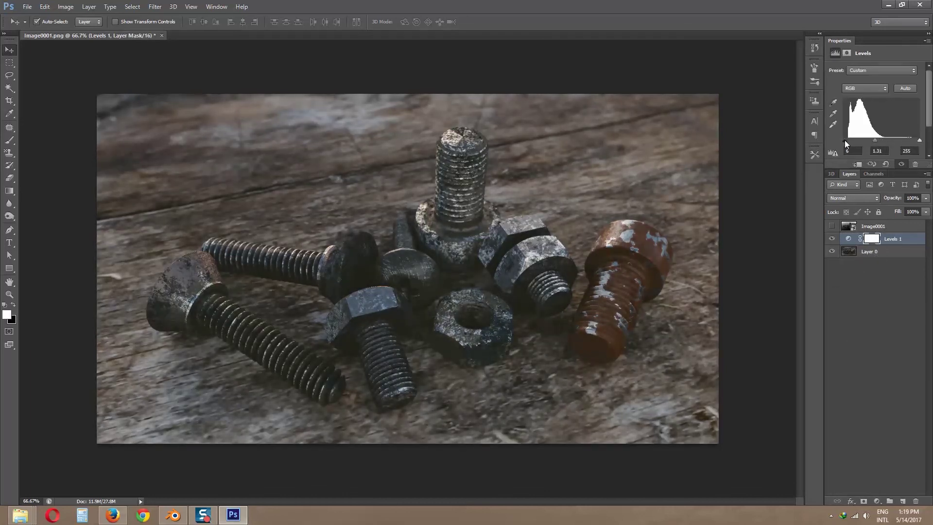
# Save for Web as a quality-100 JPEG, Image0001.jpg, to the Desktop
pyautogui.click(28, 7)
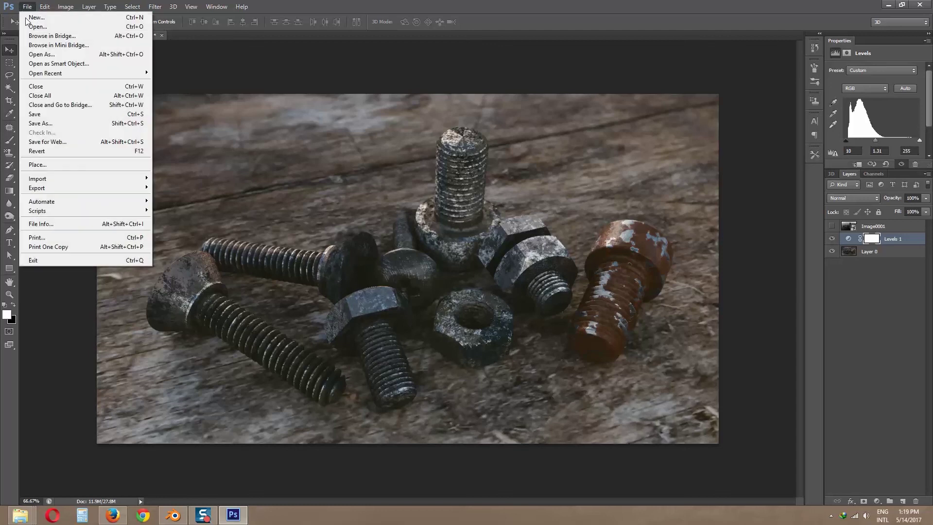
pyautogui.click(55, 141)
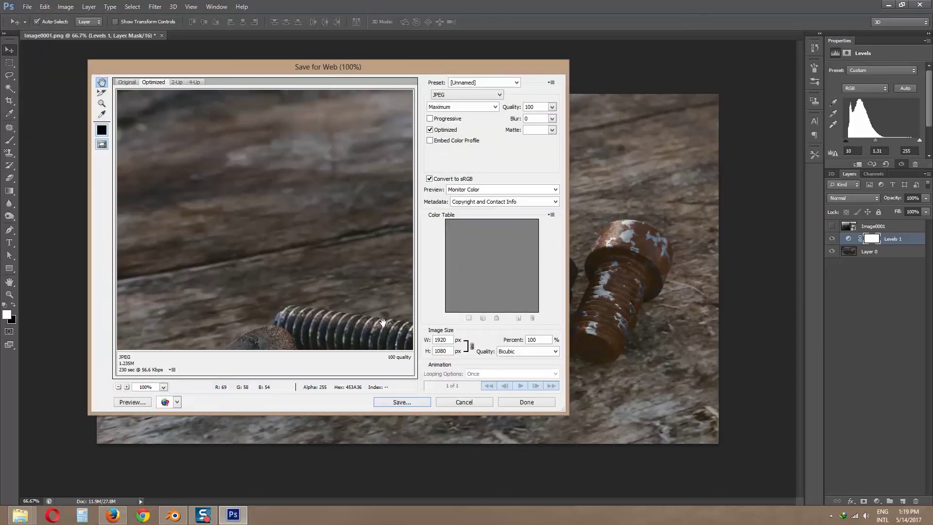
pyautogui.click(401, 402)
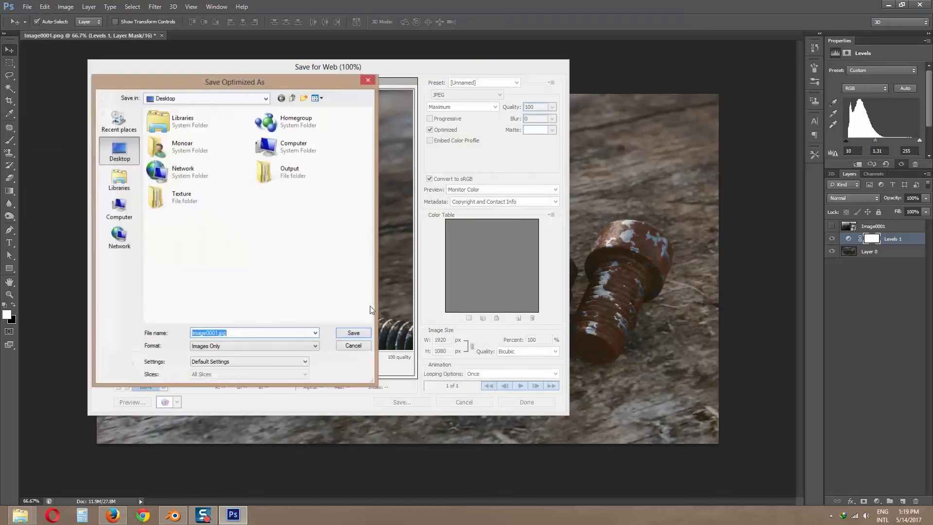
pyautogui.click(355, 335)
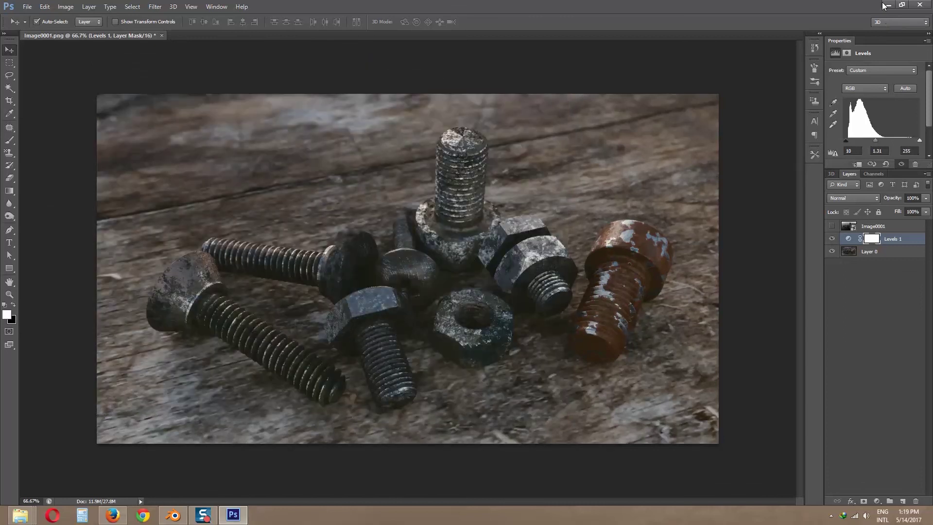
# Minimize windows, refresh the desktop, and set Image0001.jpg as the desktop background
pyautogui.click(885, 6)
pyautogui.click(885, 6)
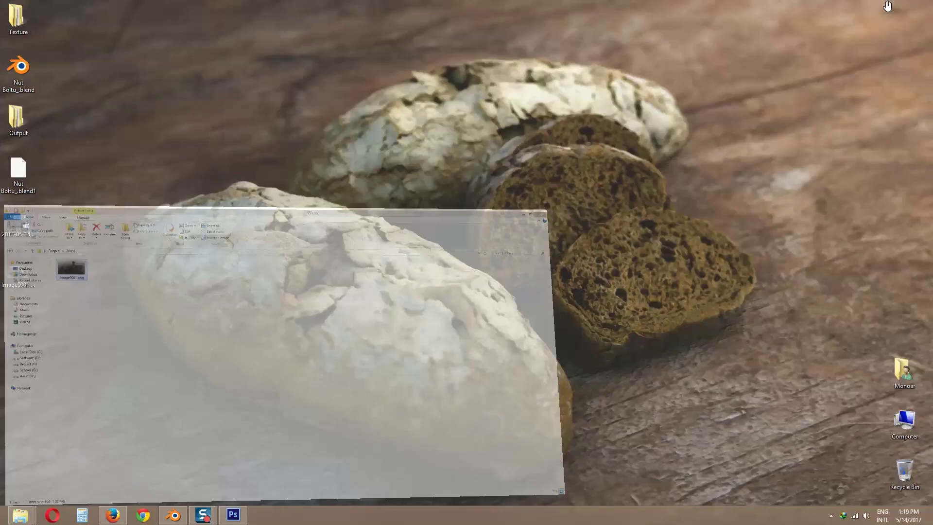
pyautogui.rightClick(312, 156)
pyautogui.click(335, 184)
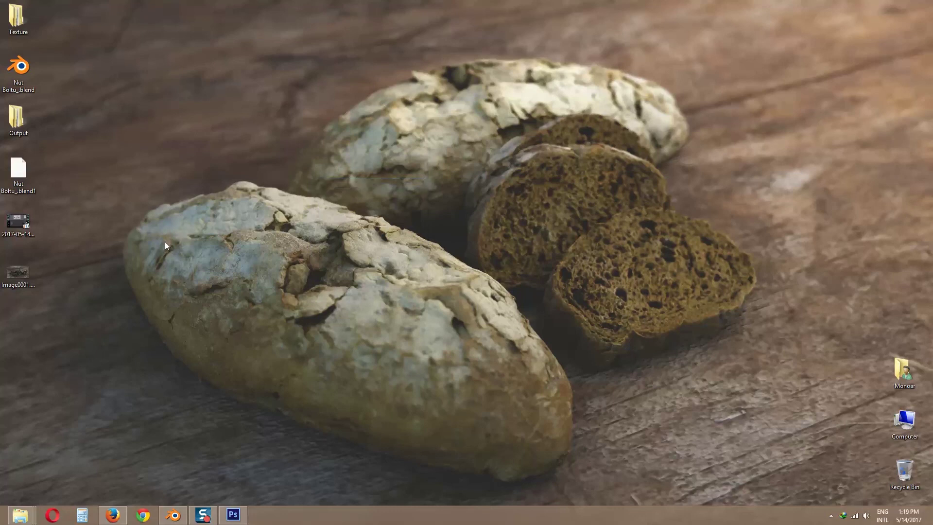
pyautogui.rightClick(15, 276)
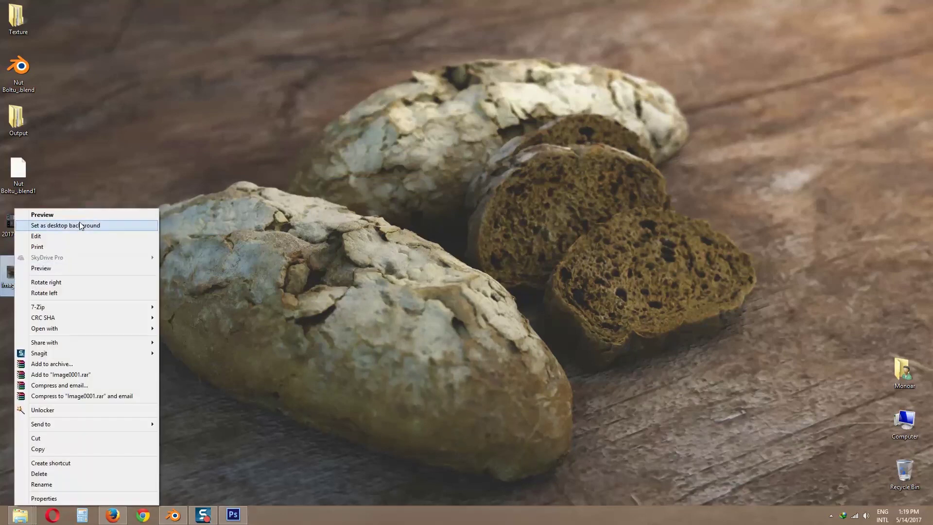
pyautogui.click(81, 225)
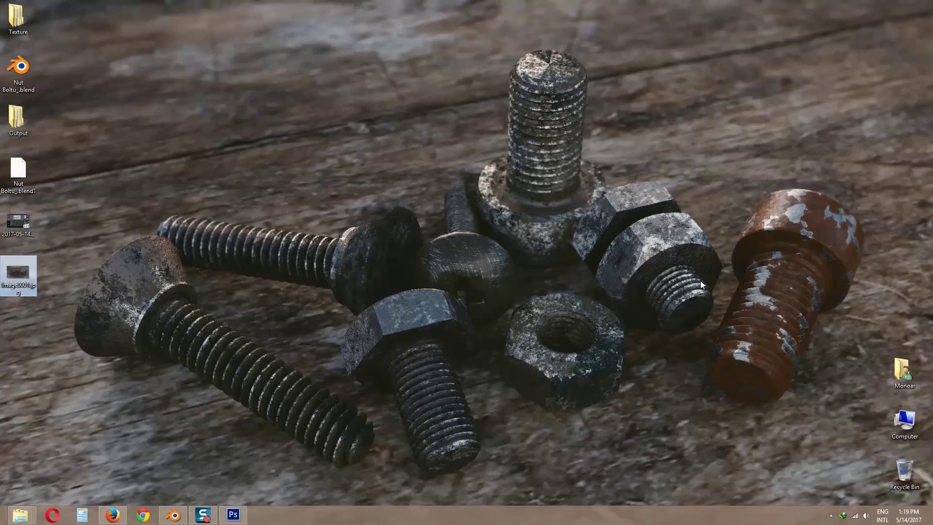
pyautogui.rightClick(484, 167)
pyautogui.click(509, 198)
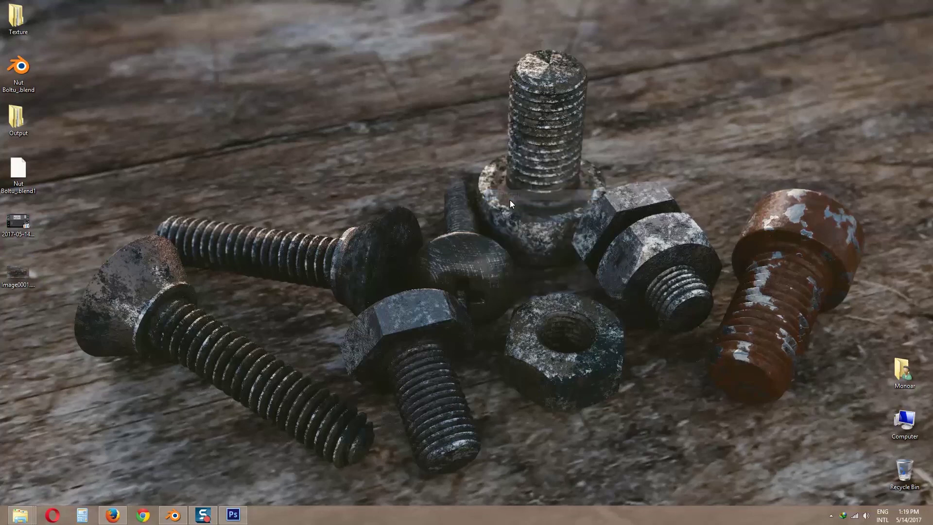